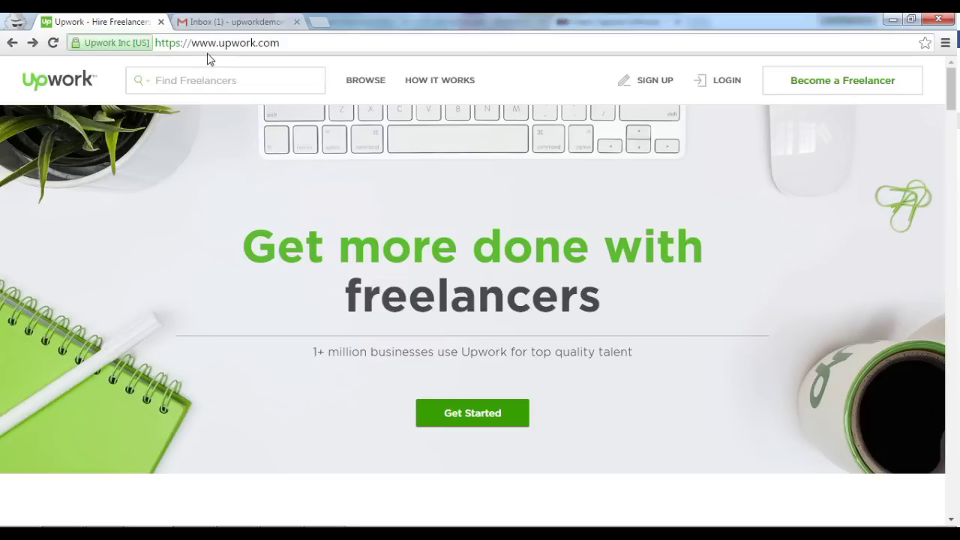
mouse_move(288, 45)
mouse_down()
mouse_move(146, 55)
mouse_move(299, 42)
mouse_up()
Step: Open the sign-up page and choose to sign up as someone looking for online work
click(650, 89)
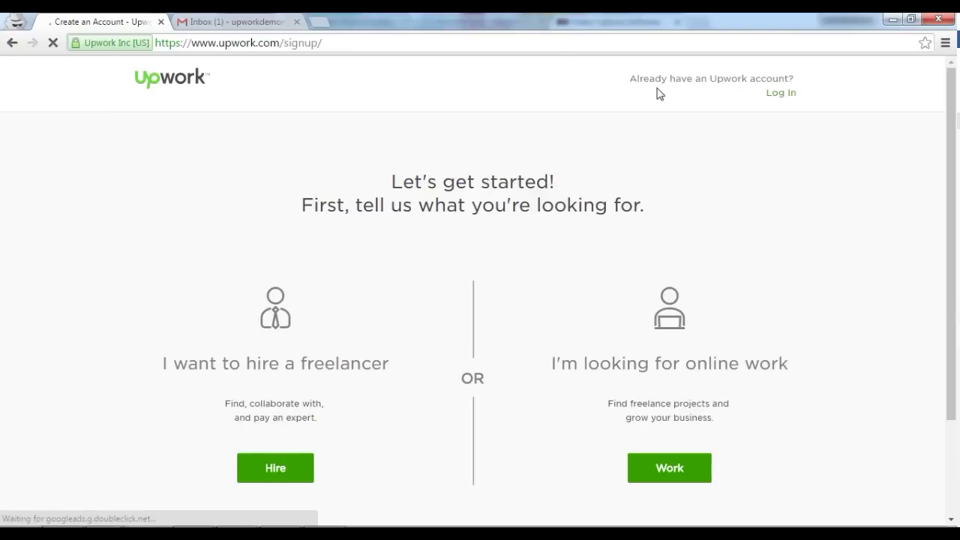
scroll(710, 276, down, 3)
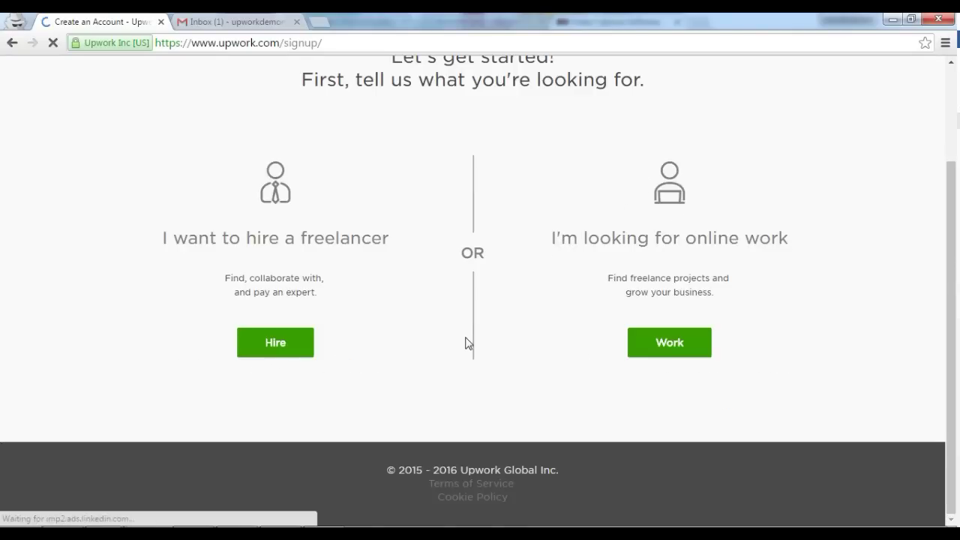
click(683, 352)
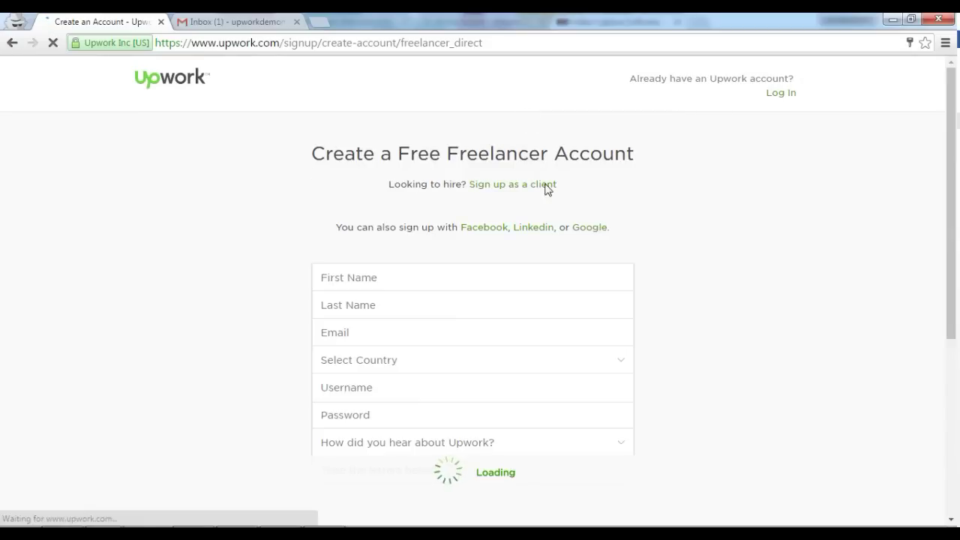
scroll(791, 247, down, 4)
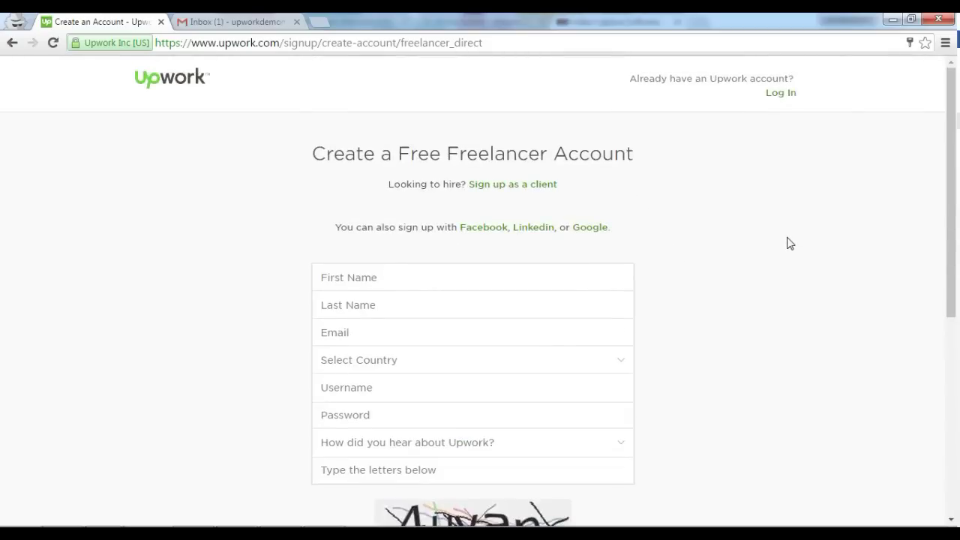
scroll(789, 243, down, 2)
Step: Enter the first and last name, opt out of promotional emails, accept the terms, and submit
click(567, 142)
text(Juan)
key(Tab)
text(De)
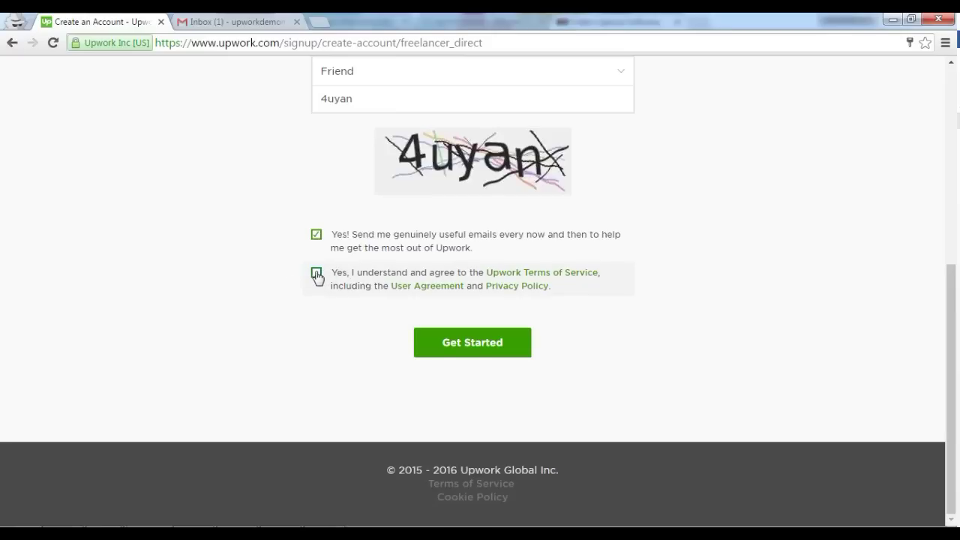
click(316, 234)
click(316, 275)
click(471, 342)
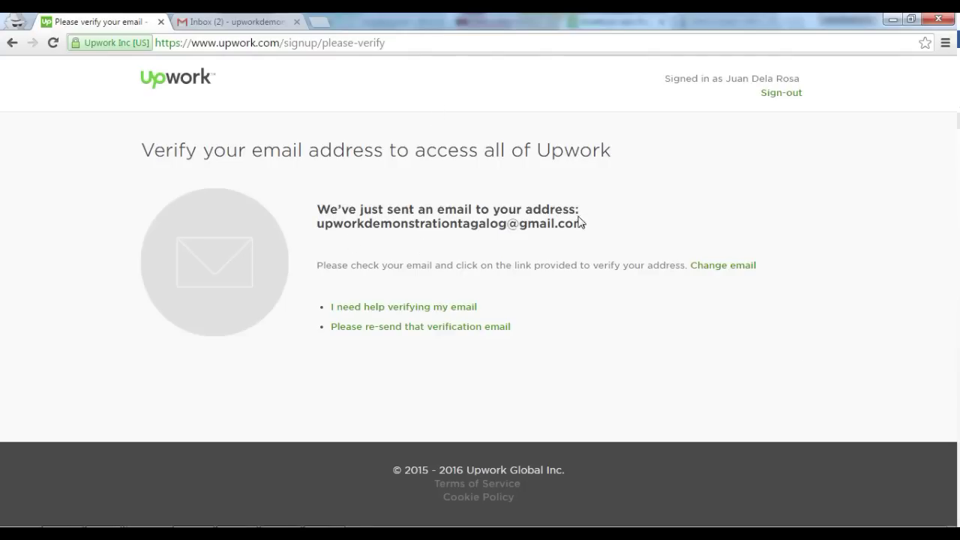
Step: In Gmail, open Upwork's 'Please verify your email address' message and follow its verification link
click(227, 21)
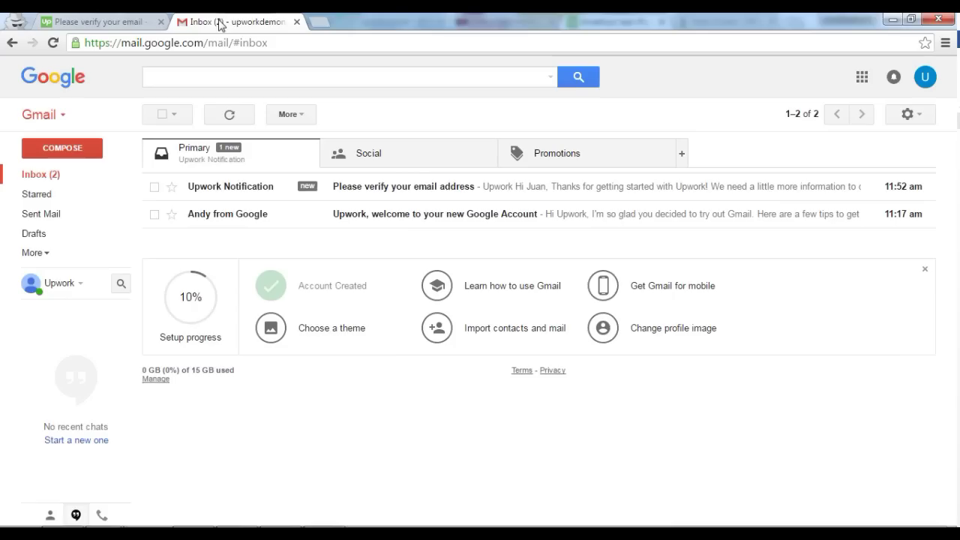
click(337, 187)
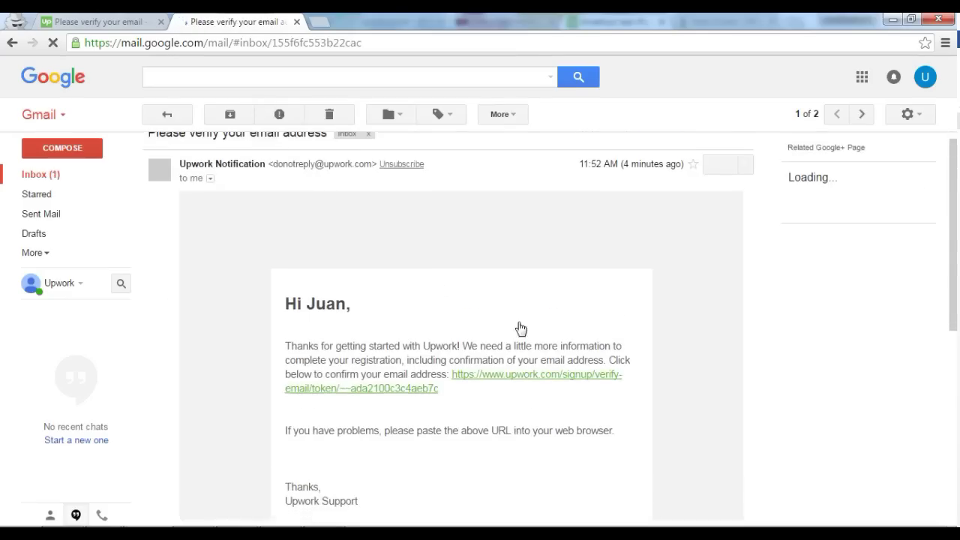
click(514, 325)
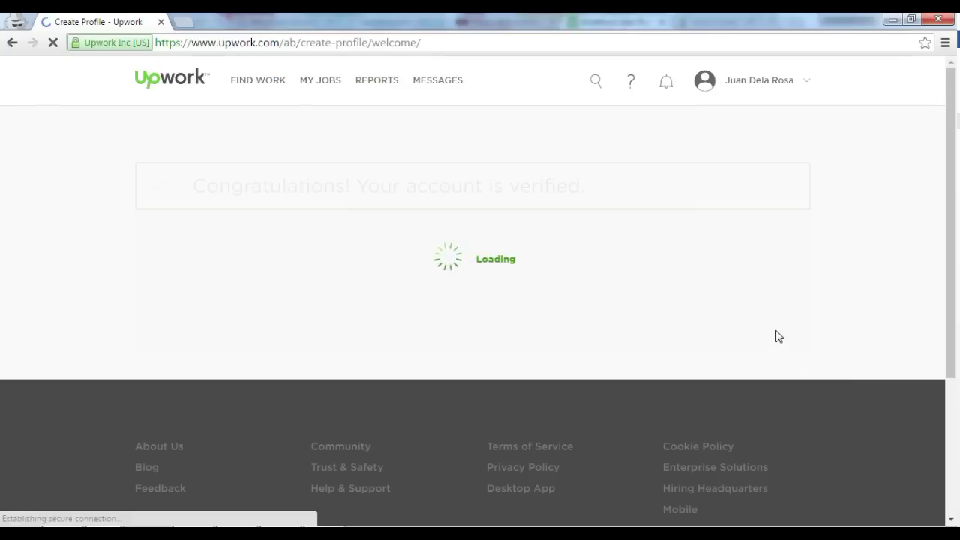
Step: Start building the profile and look through the twelve service categories
scroll(452, 262, down, 1)
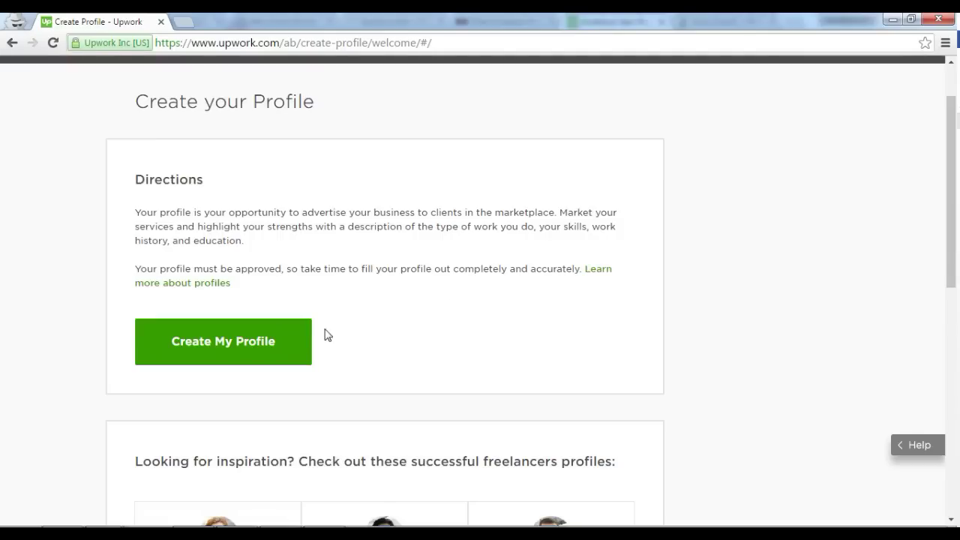
click(295, 345)
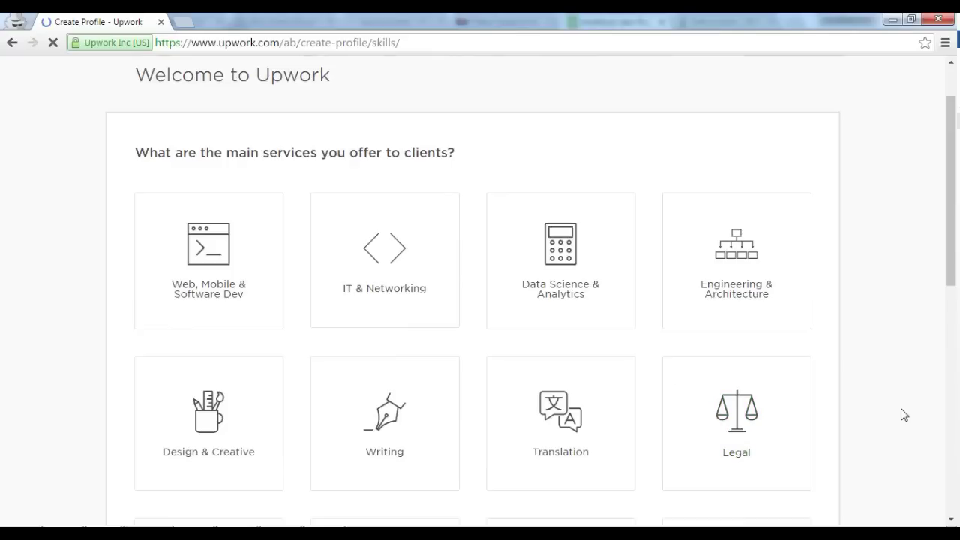
scroll(903, 414, down, 5)
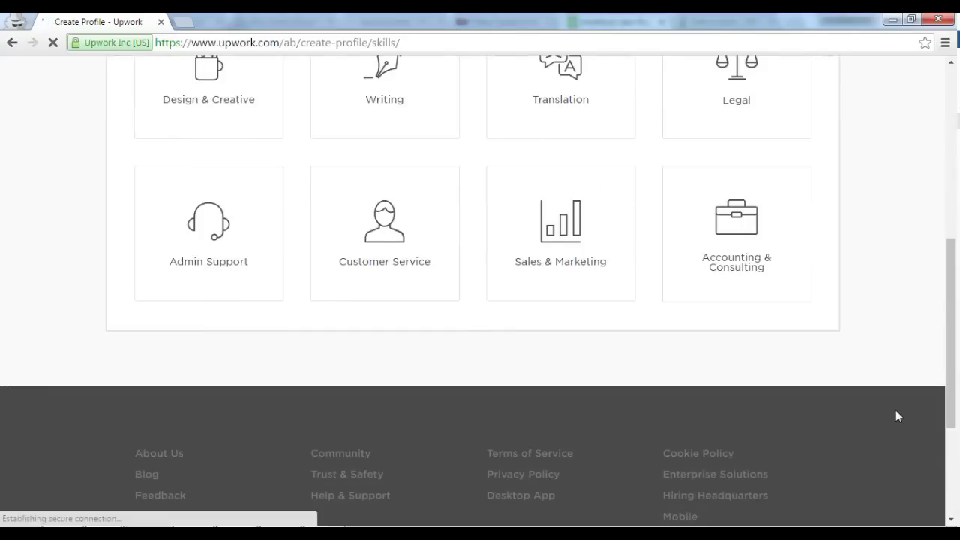
scroll(895, 412, up, 2)
scroll(889, 416, up, 5)
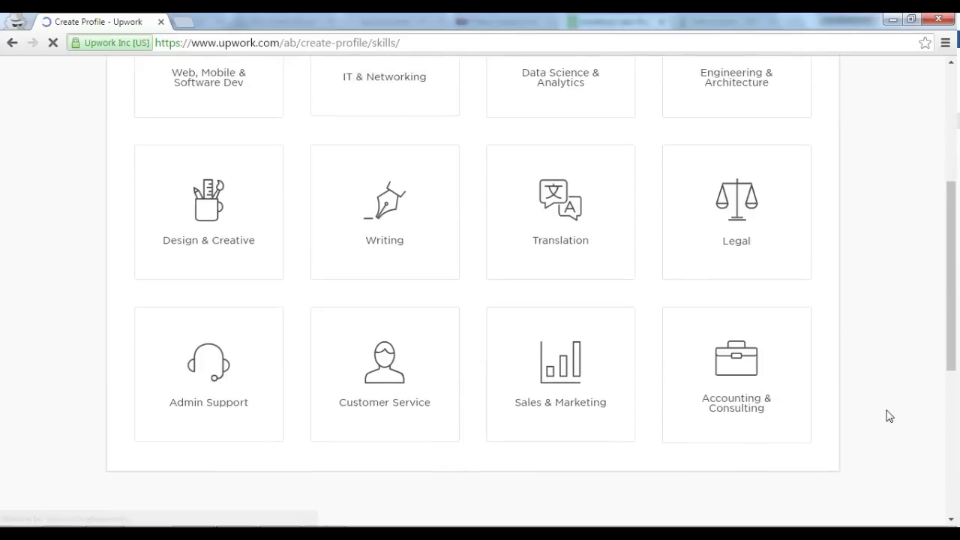
scroll(889, 416, down, 2)
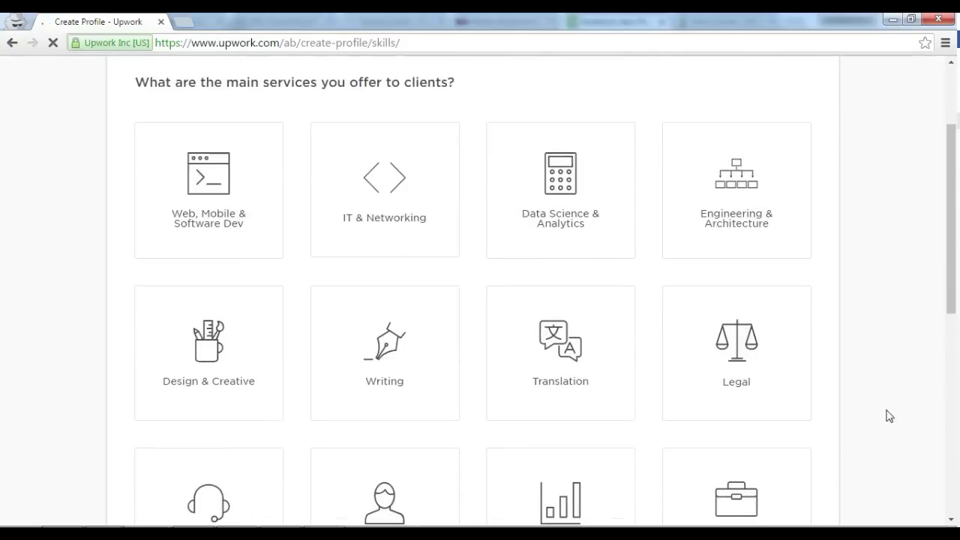
scroll(890, 415, down, 1)
scroll(889, 414, up, 1)
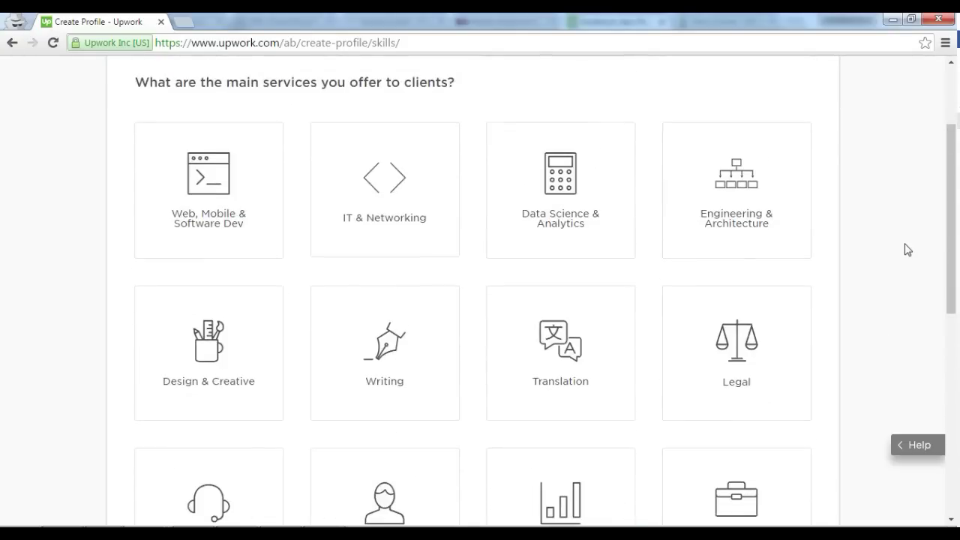
scroll(905, 247, down, 3)
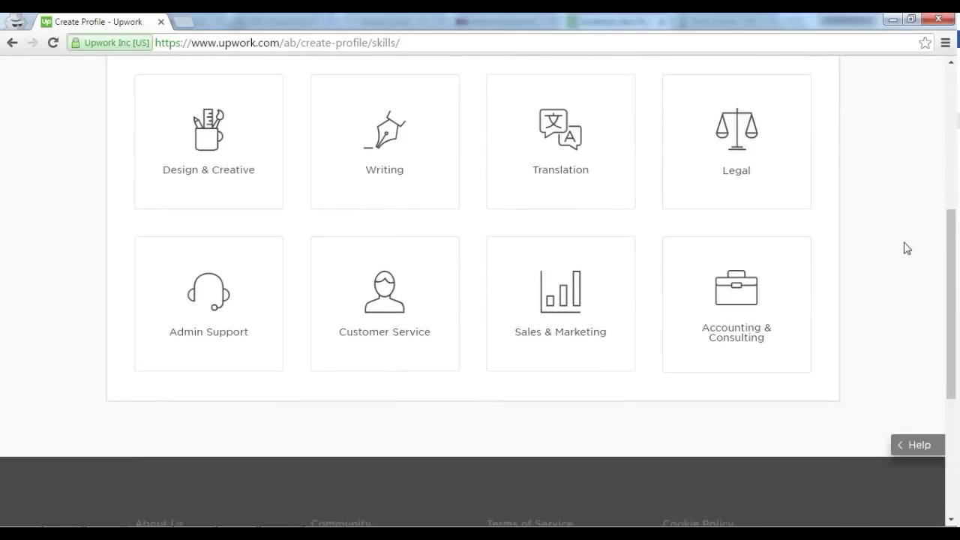
scroll(906, 248, up, 4)
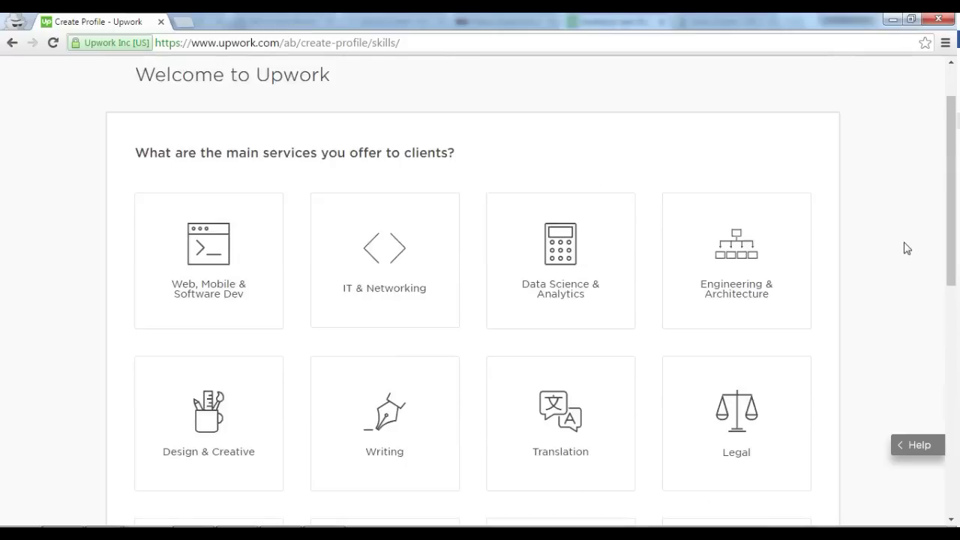
scroll(906, 247, down, 2)
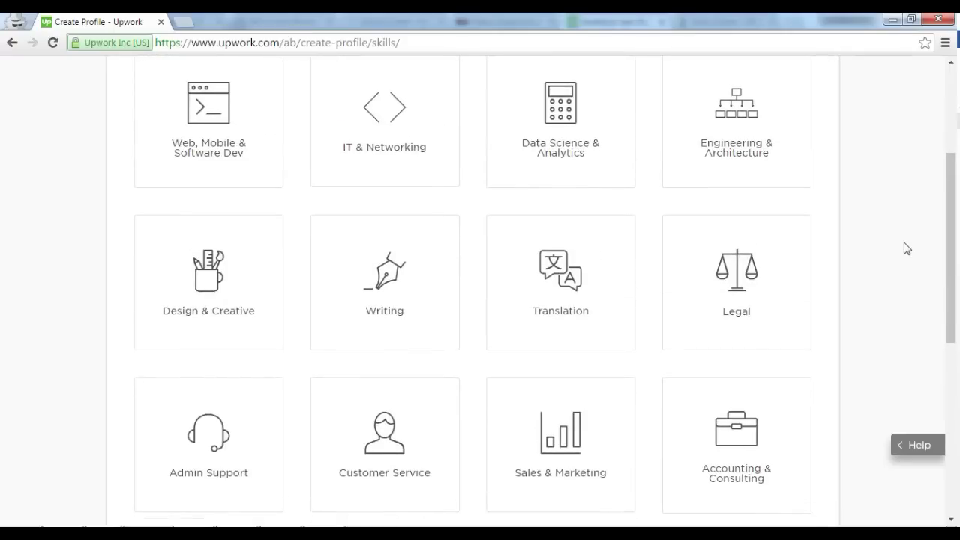
scroll(905, 247, down, 4)
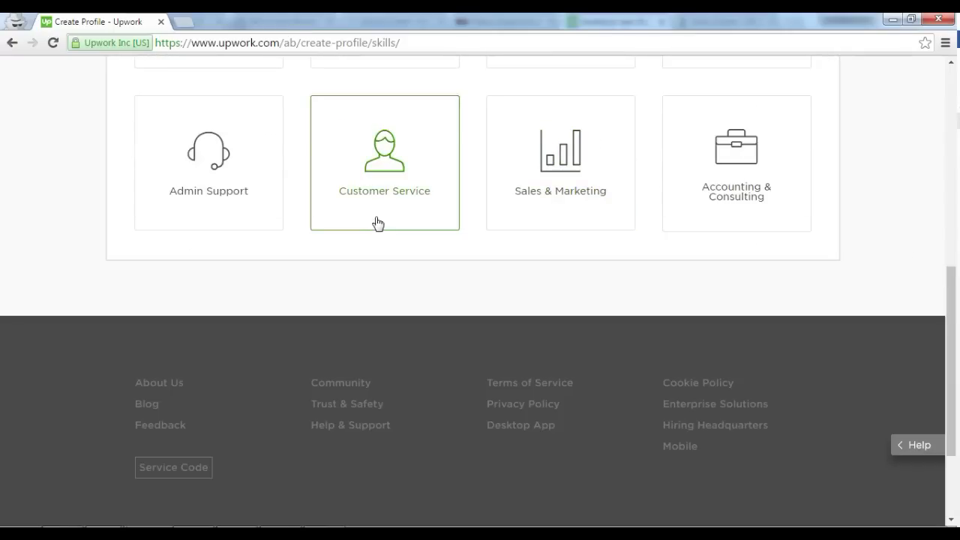
Step: Pick Customer Service, start over, then choose the Admin Support category instead
click(377, 223)
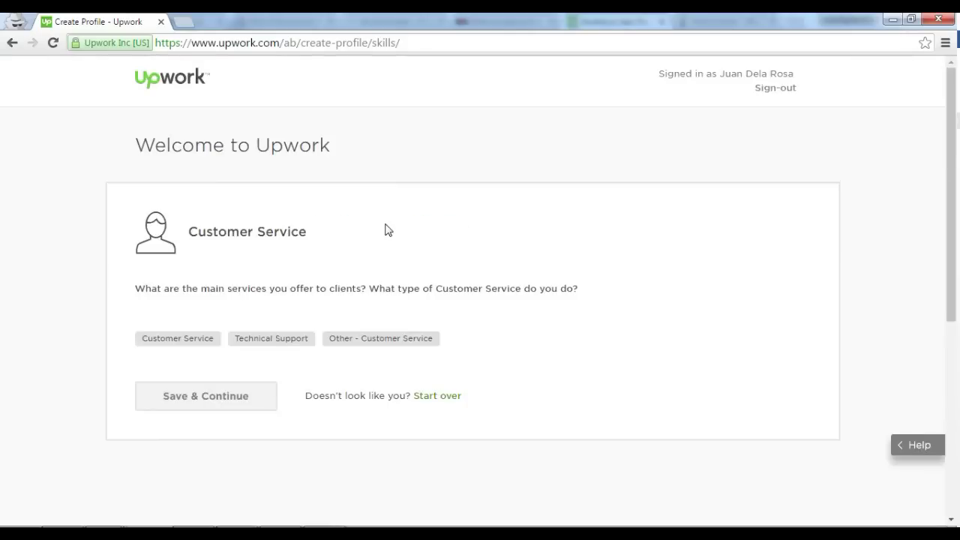
scroll(386, 229, down, 2)
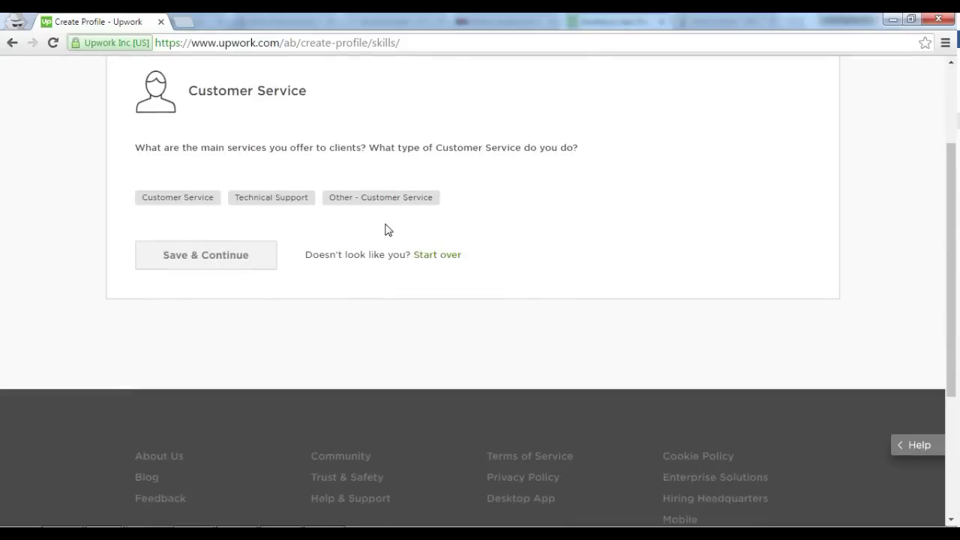
click(448, 255)
scroll(366, 319, down, 1)
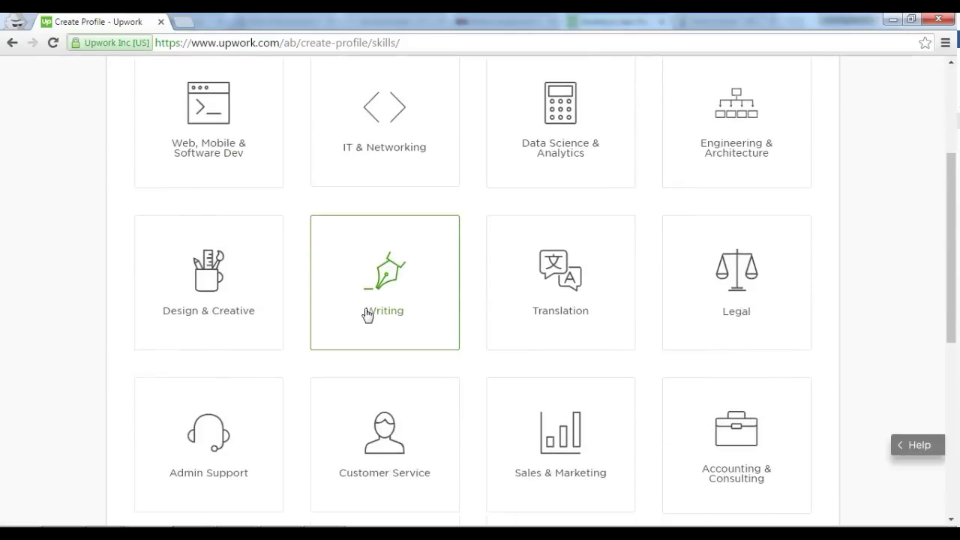
scroll(367, 313, down, 6)
scroll(223, 188, up, 2)
scroll(405, 260, down, 2)
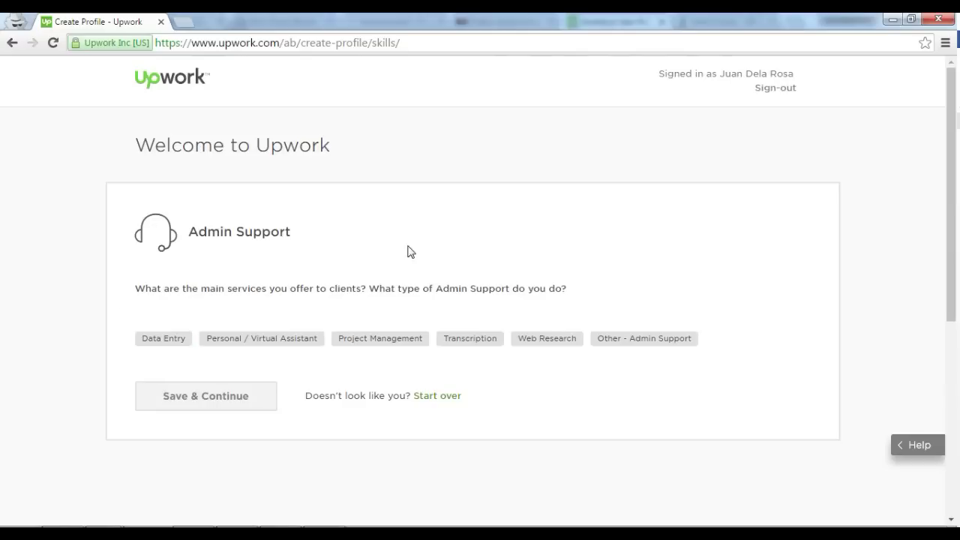
click(643, 338)
Step: Tick Data Entry, Transcription and Web Research under Admin Support and save
click(154, 343)
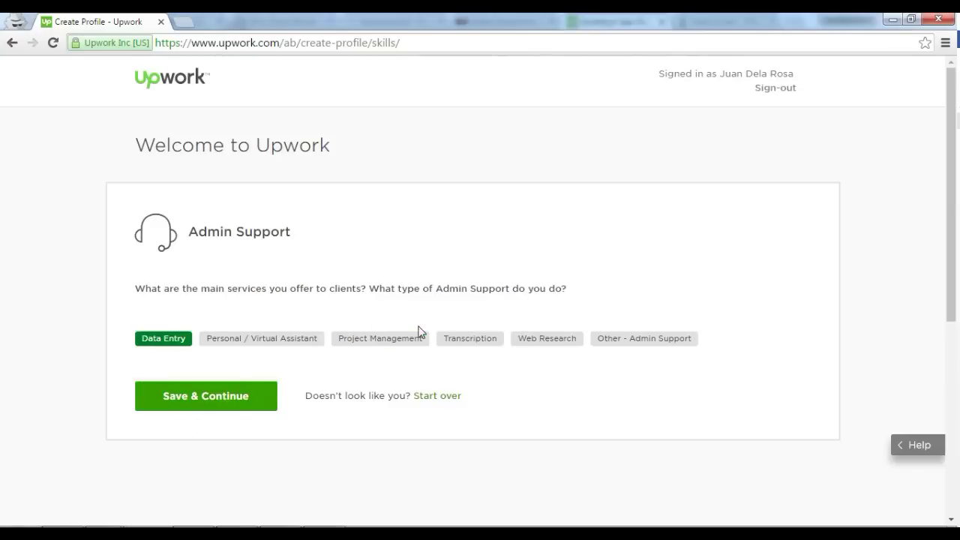
click(406, 345)
click(473, 340)
click(558, 342)
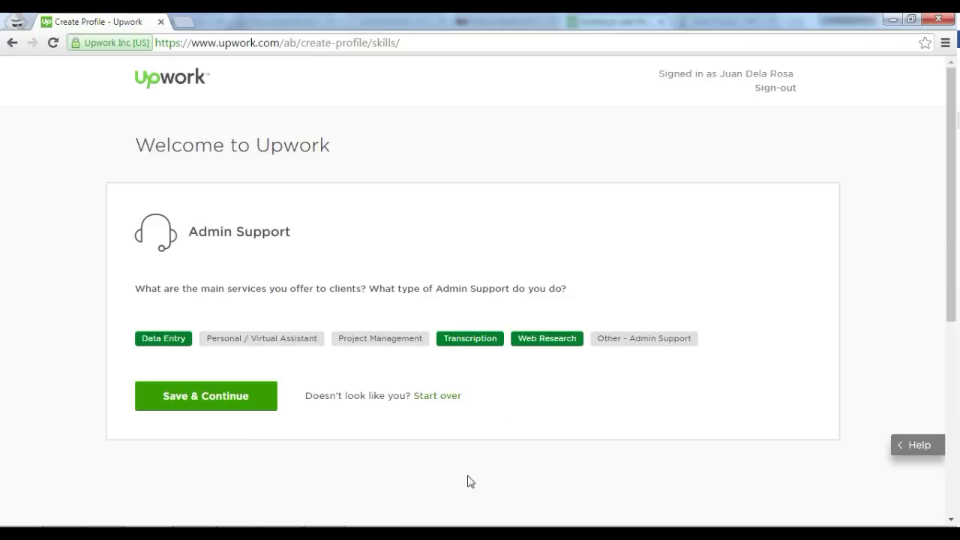
click(233, 397)
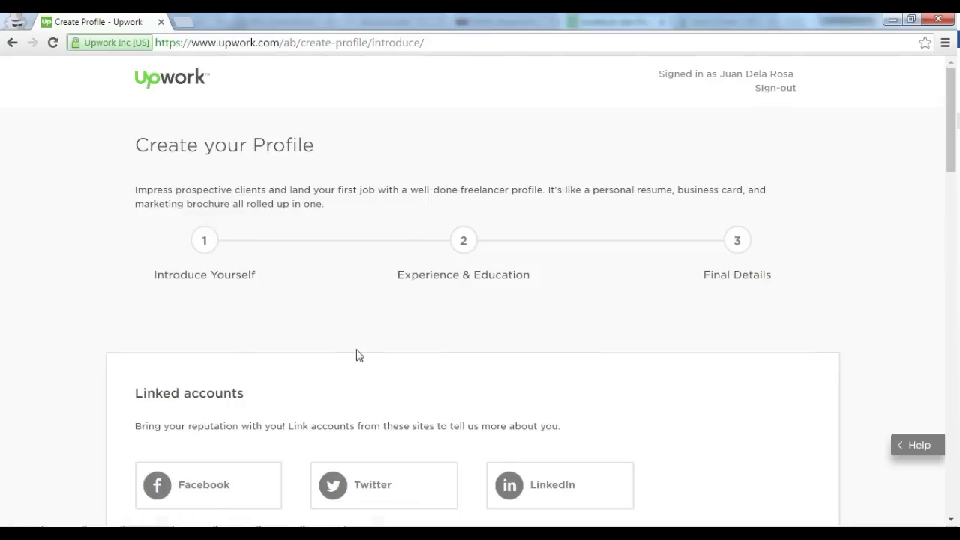
scroll(356, 355, down, 5)
scroll(353, 357, up, 1)
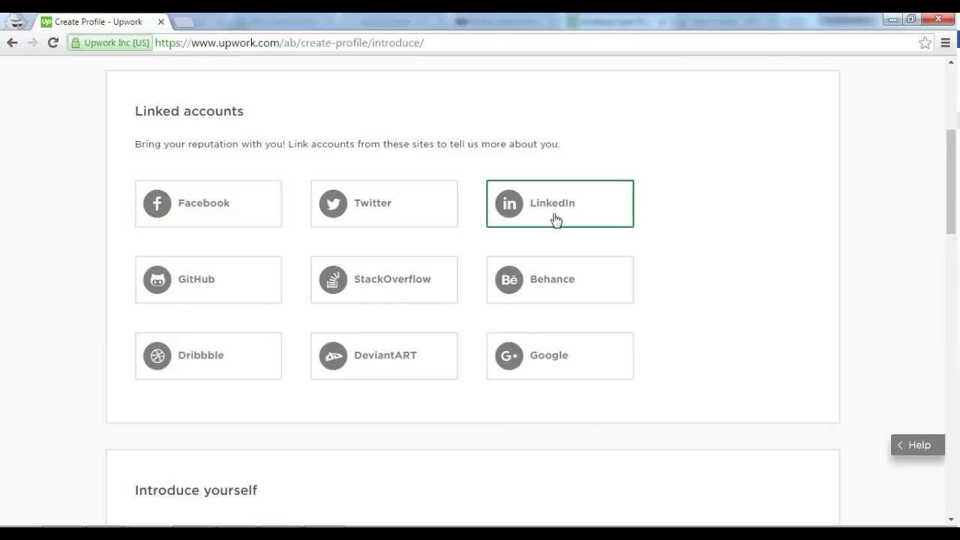
scroll(730, 230, down, 5)
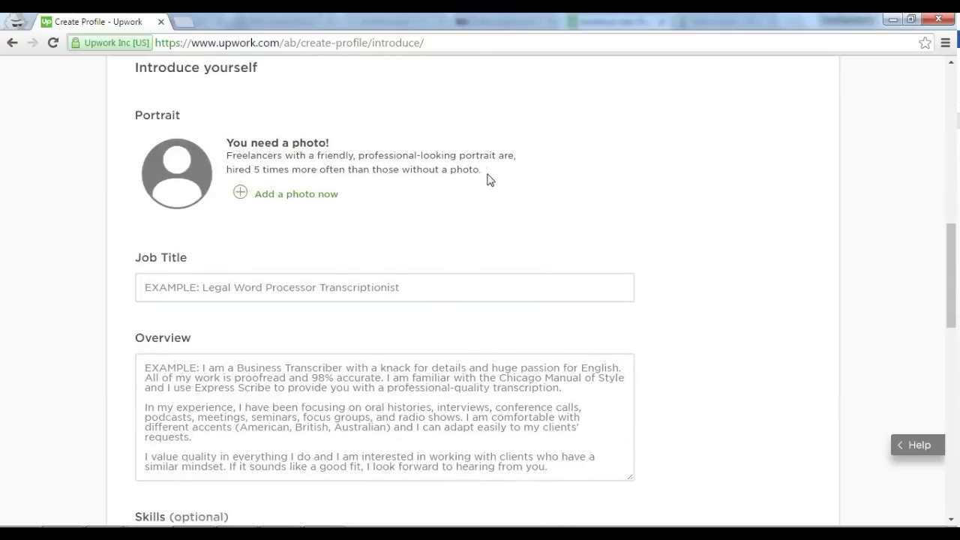
scroll(476, 195, down, 1)
Step: Enter 'Data Entry, Transcriber' as the profile job title
click(464, 214)
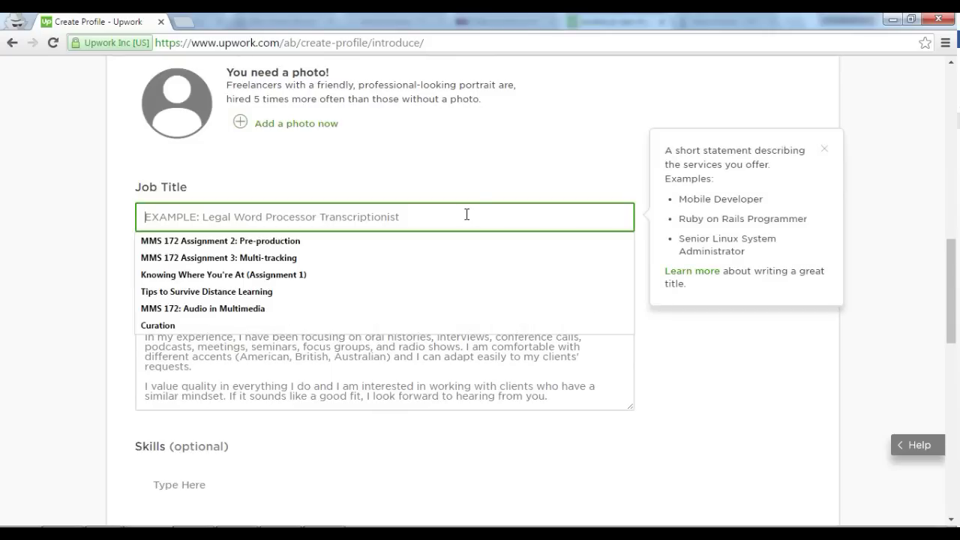
click(485, 166)
click(455, 207)
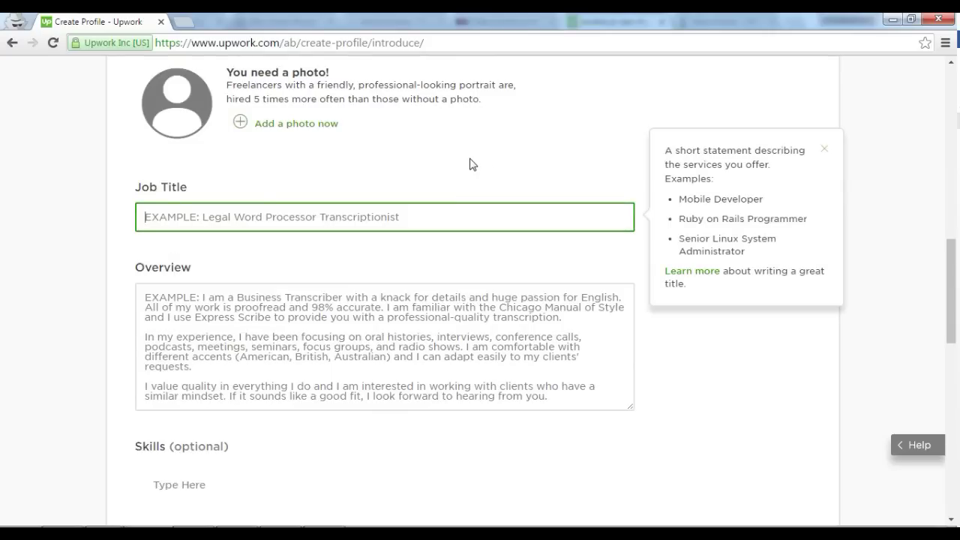
key(alt+Tab)
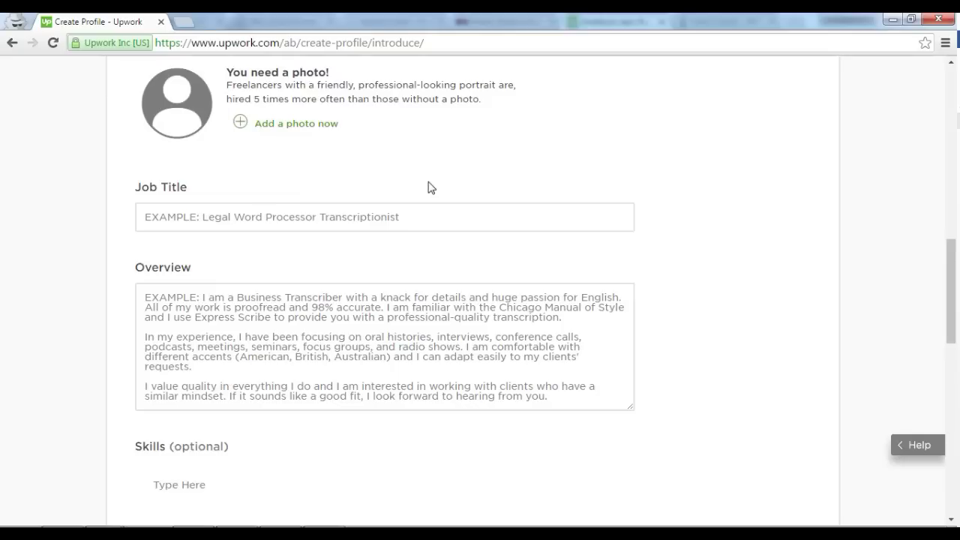
click(341, 216)
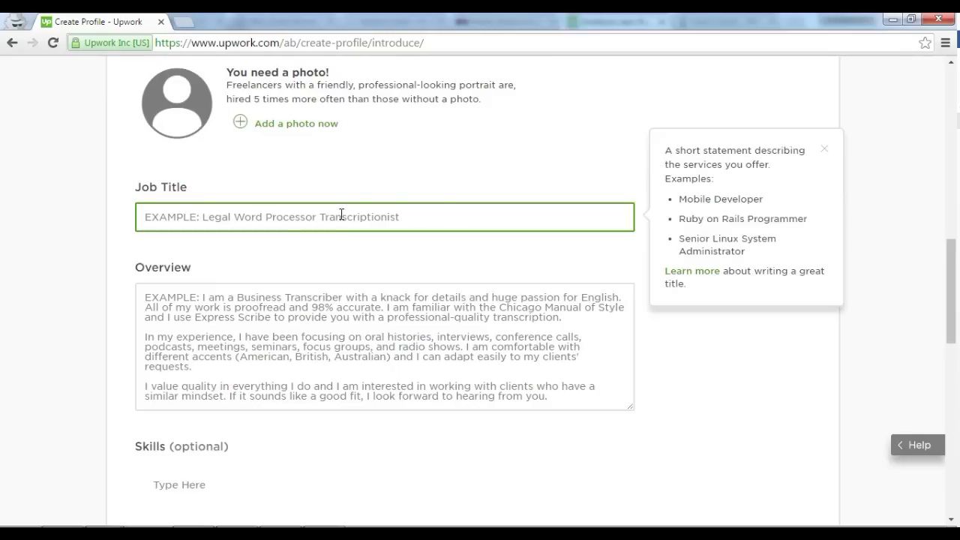
text(Data Entry, Trans)
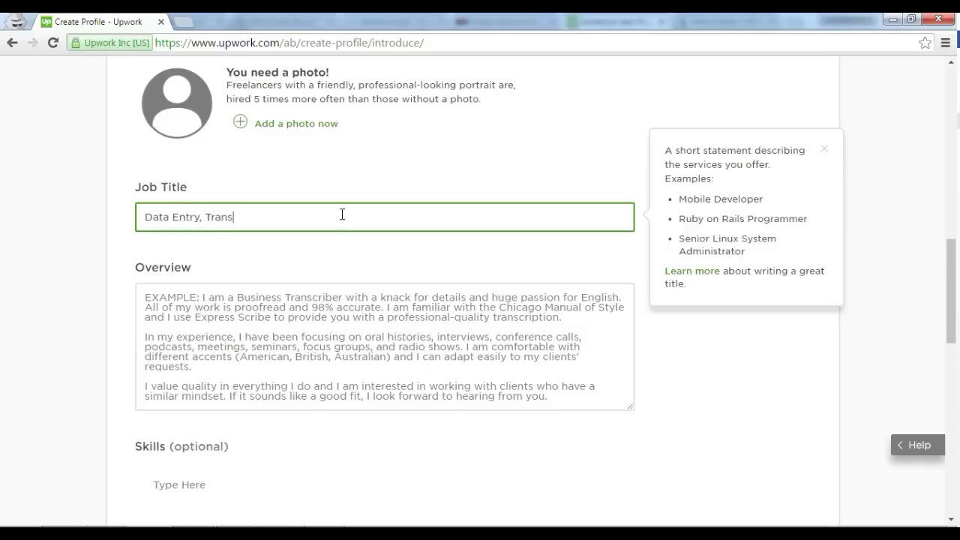
text(onis)
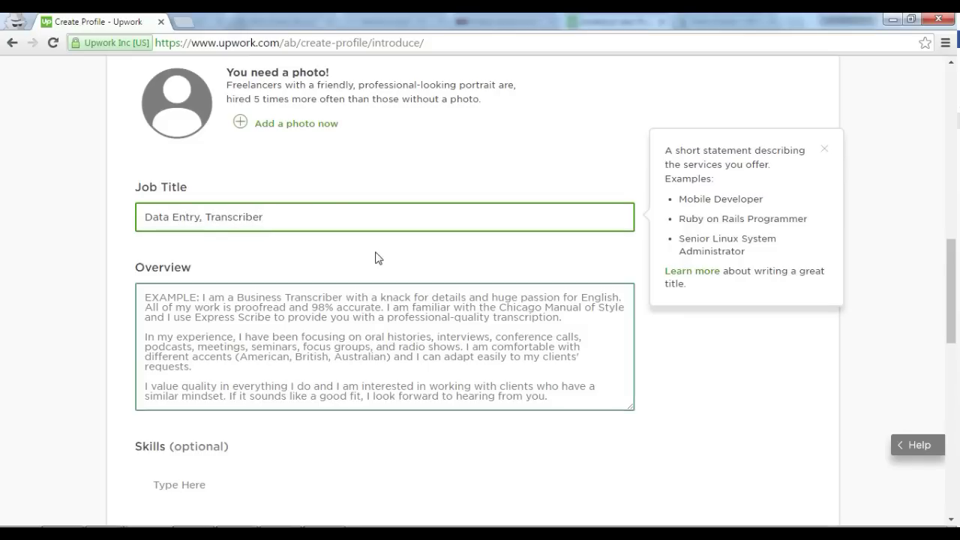
Step: Write an overview introducing a hardworking, detail-oriented psychology student seeking data-entry work
click(379, 261)
scroll(381, 264, down, 2)
click(380, 252)
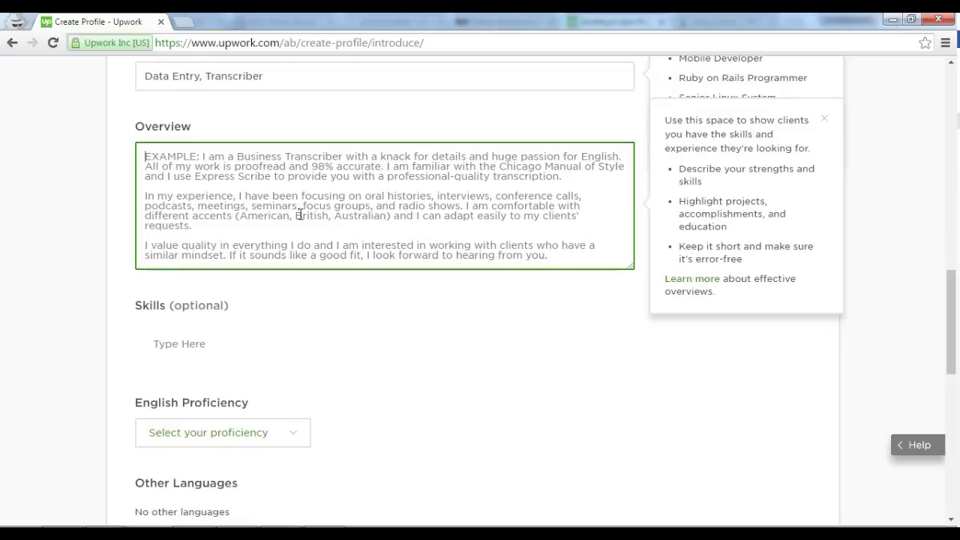
text(H)
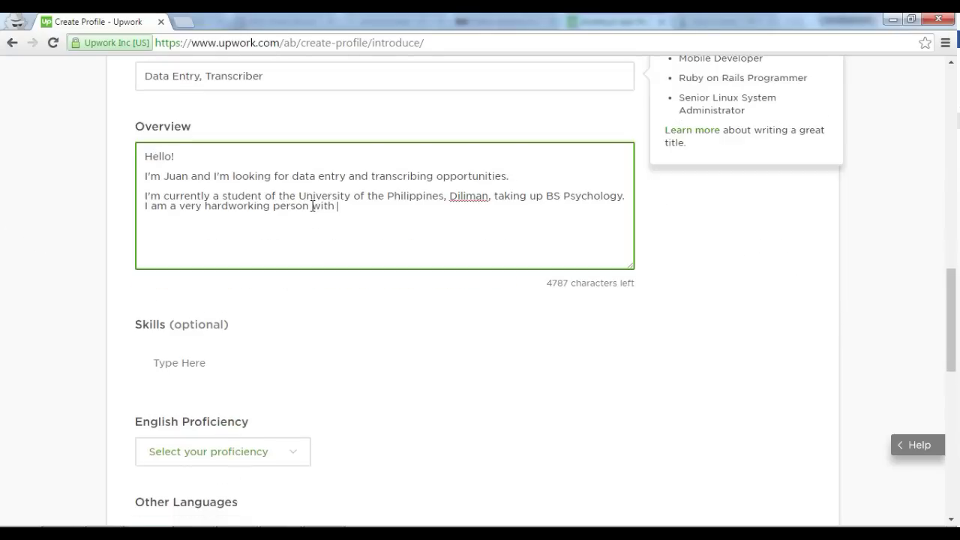
key(BackSpace)
key(BackSpace)
key(BackSpace)
key(BackSpace)
key(BackSpace)
key(BackSpace)
key(BackSpace)
key(BackSpace)
key(BackSpace)
key(BackSpace)
key(BackSpace)
text(and detail)
text( o)
key(BackSpace)
key(BackSpace)
text(-oriented person and I'm )
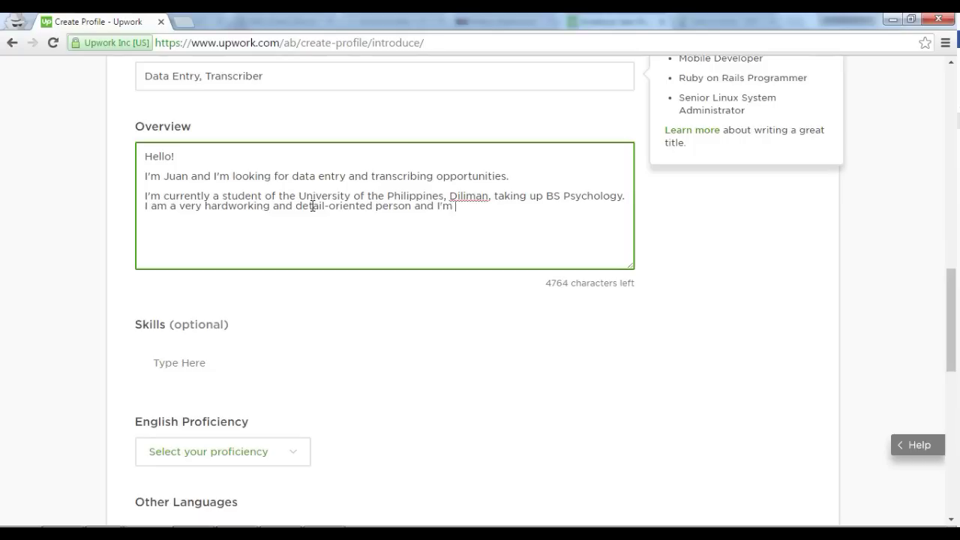
text(confident that I can work with my future clients well.)
key(Return)
key(Return)
text(etc.)
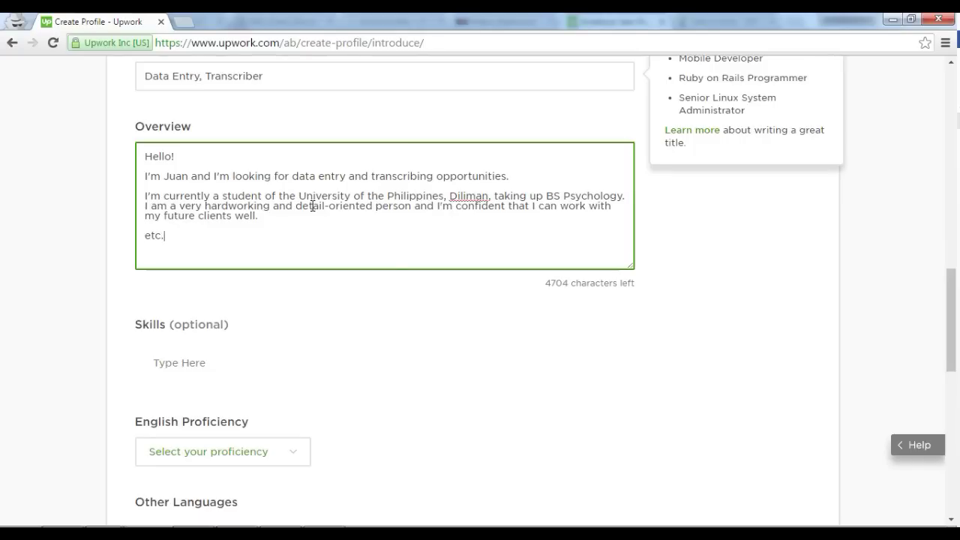
click(547, 452)
scroll(544, 428, down, 4)
Step: Type and clear a partial 'Tran' skill, then open the English proficiency dropdown
scroll(189, 149, up, 1)
click(189, 142)
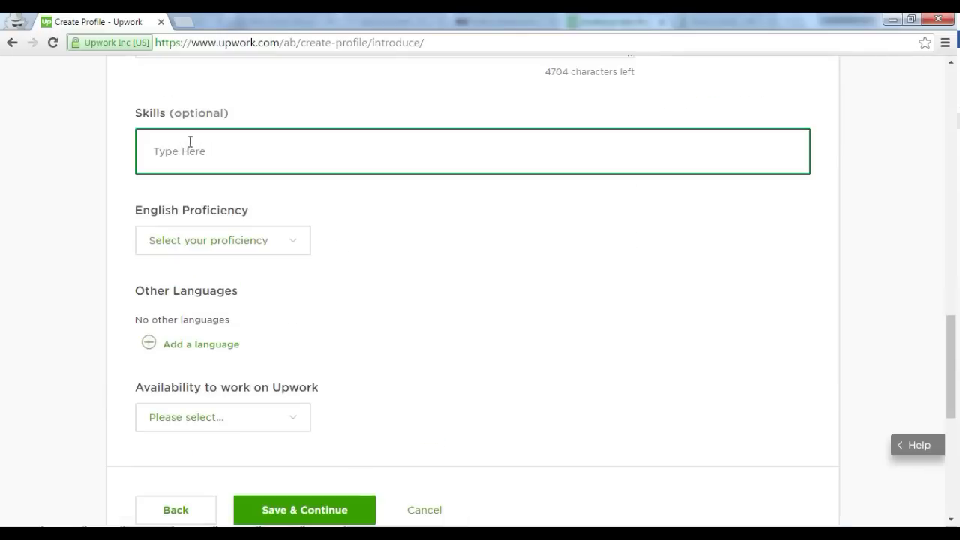
text(Tran)
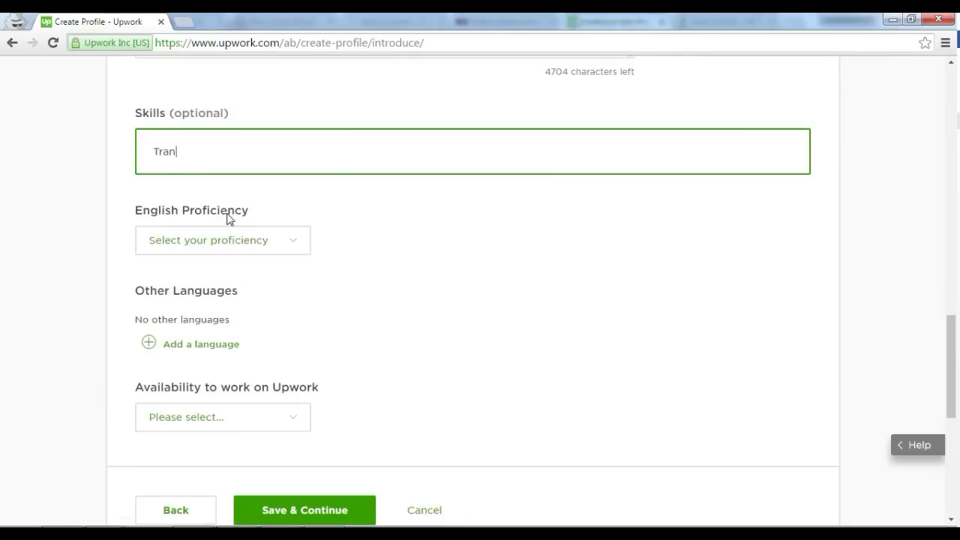
key(BackSpace)
key(BackSpace)
key(BackSpace)
key(BackSpace)
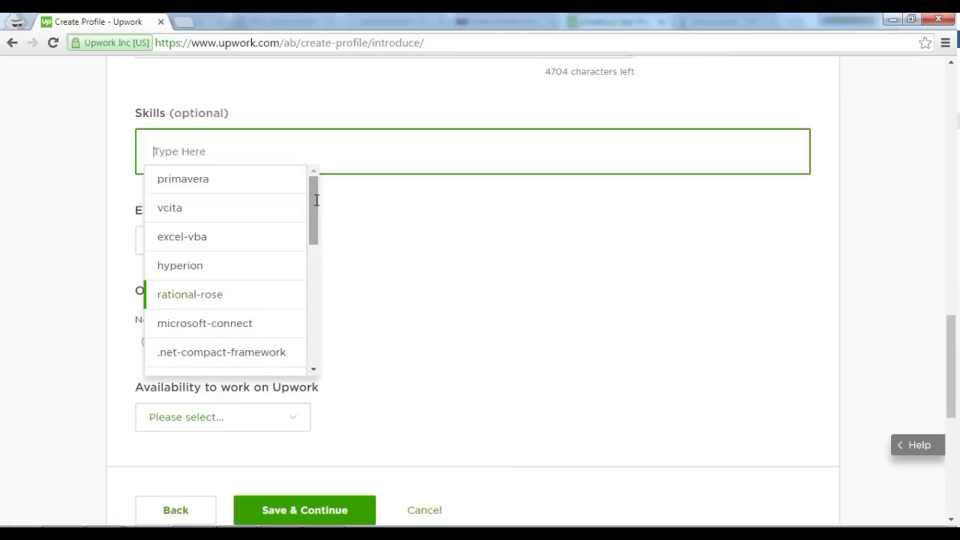
scroll(287, 306, down, 5)
click(481, 304)
click(279, 241)
scroll(456, 197, down, 1)
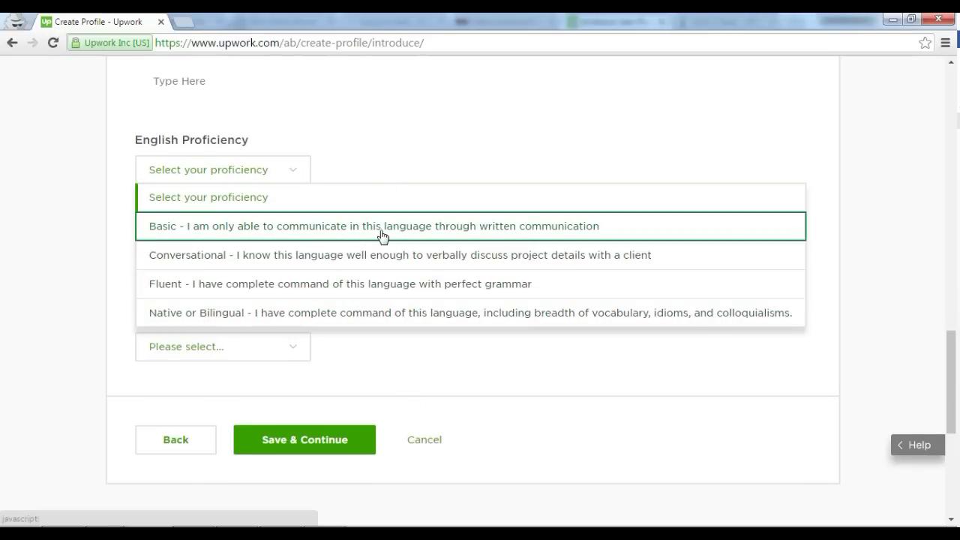
Step: Choose Conversational for English and save Tagalog as a Native or Bilingual language
click(408, 271)
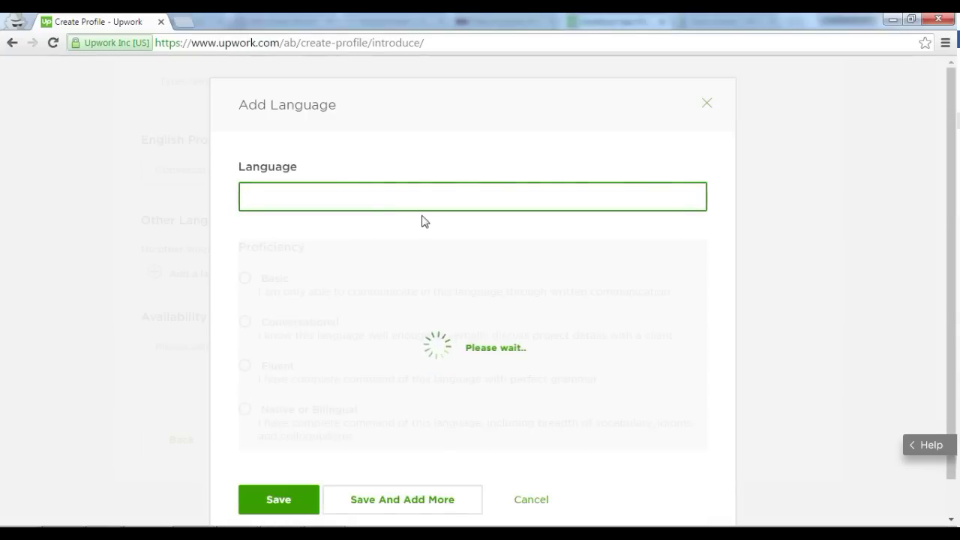
text(Taga)
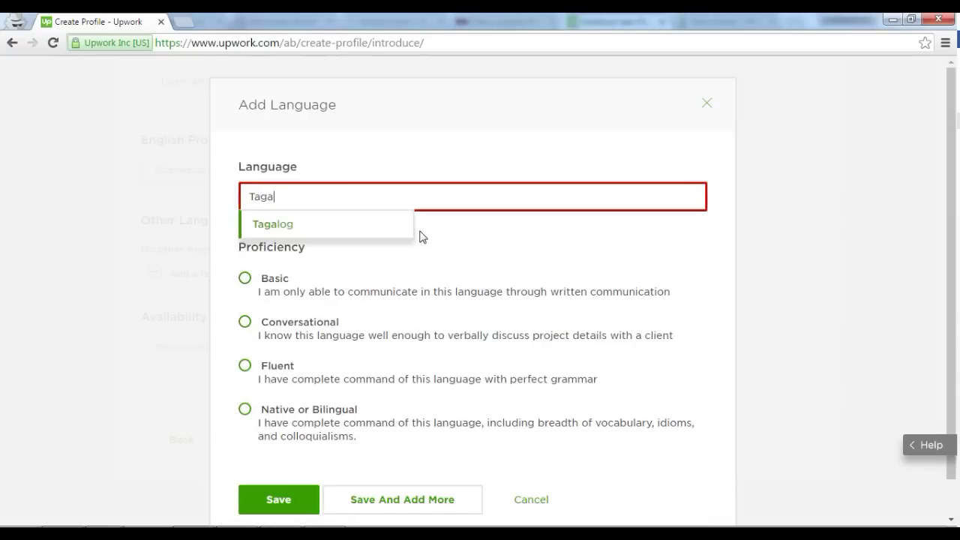
click(375, 227)
click(291, 425)
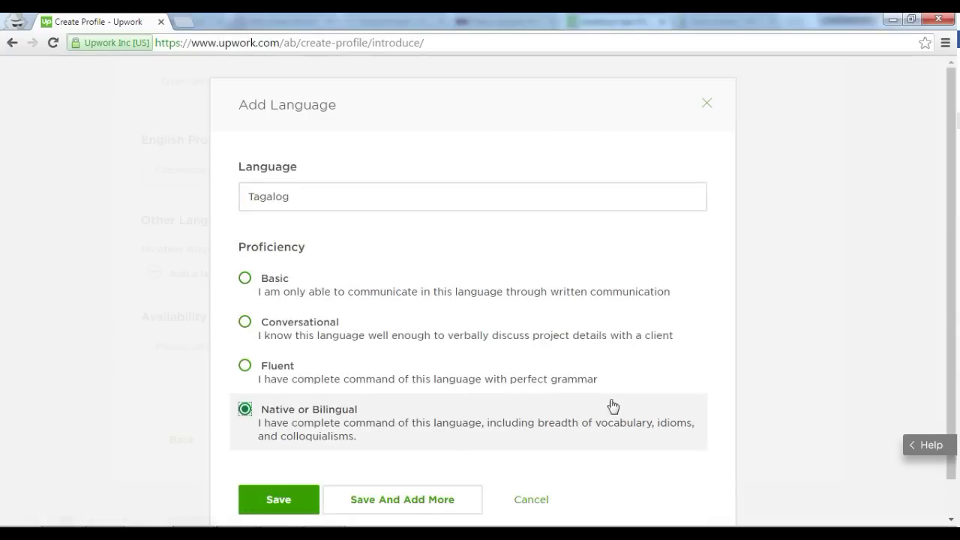
scroll(487, 382, down, 1)
click(292, 459)
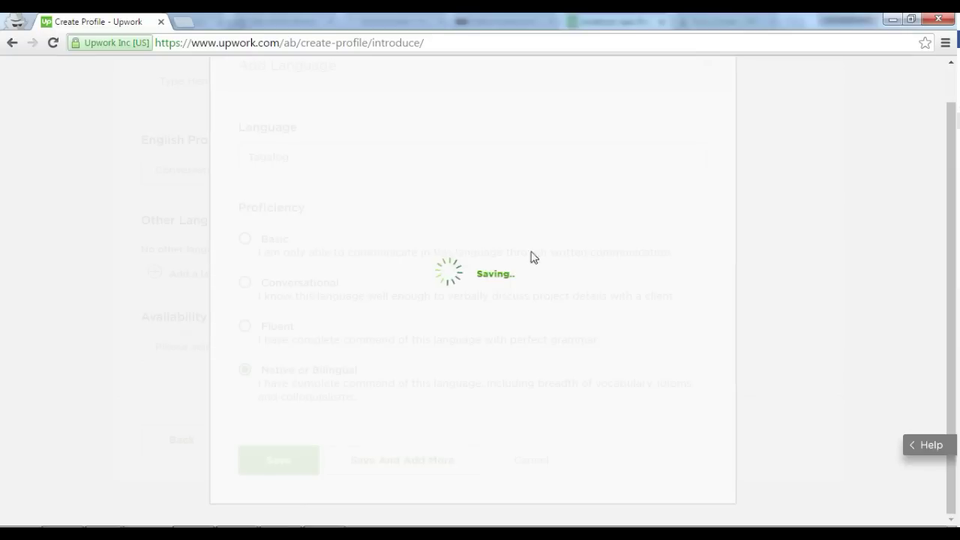
scroll(449, 300, down, 2)
scroll(473, 315, down, 3)
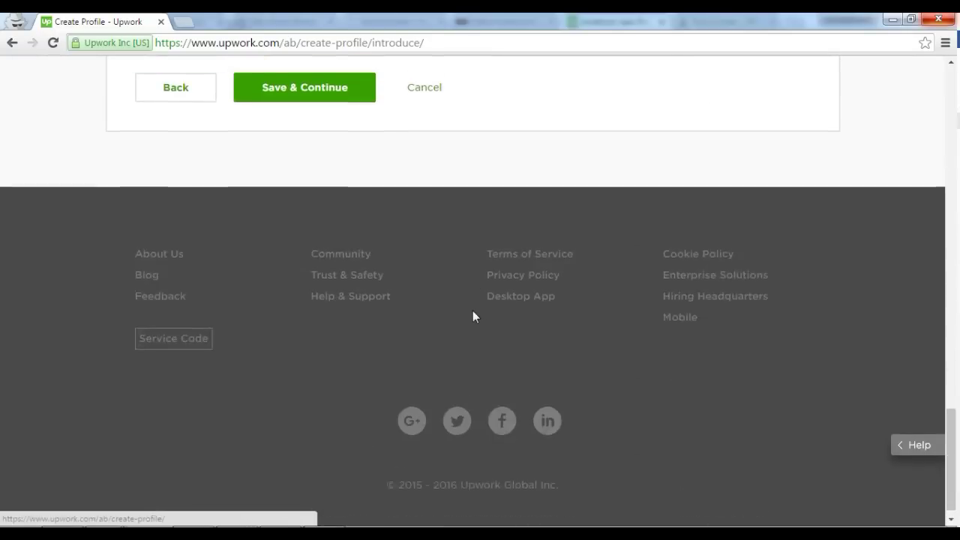
scroll(450, 308, up, 3)
Step: Choose Less than 30 hrs/week availability and save the Introduce Yourself step
click(289, 269)
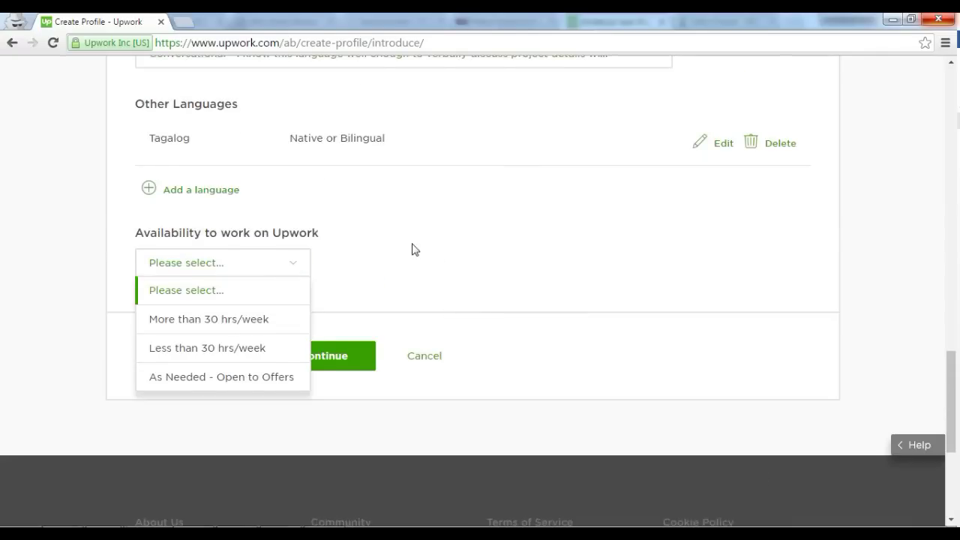
scroll(413, 248, down, 1)
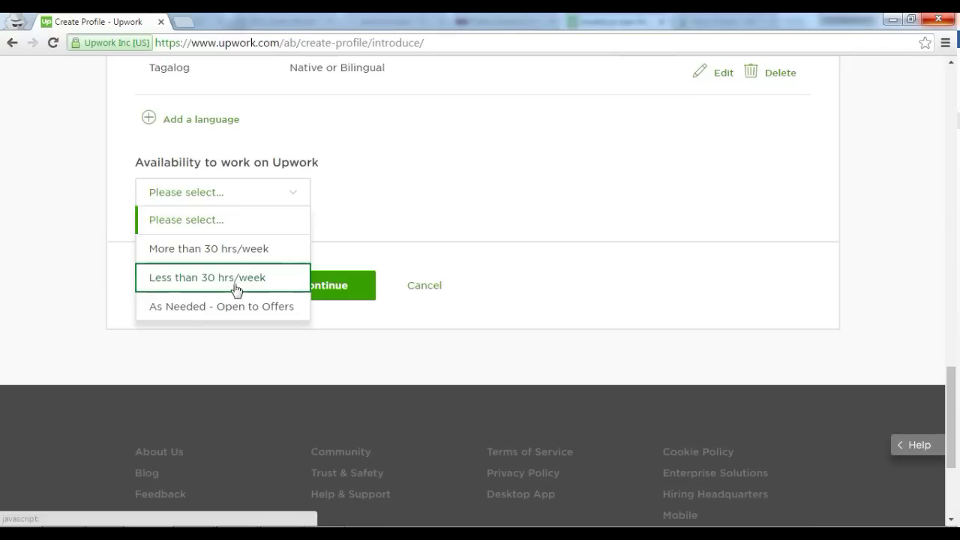
click(189, 289)
click(186, 290)
click(557, 228)
scroll(629, 385, down, 10)
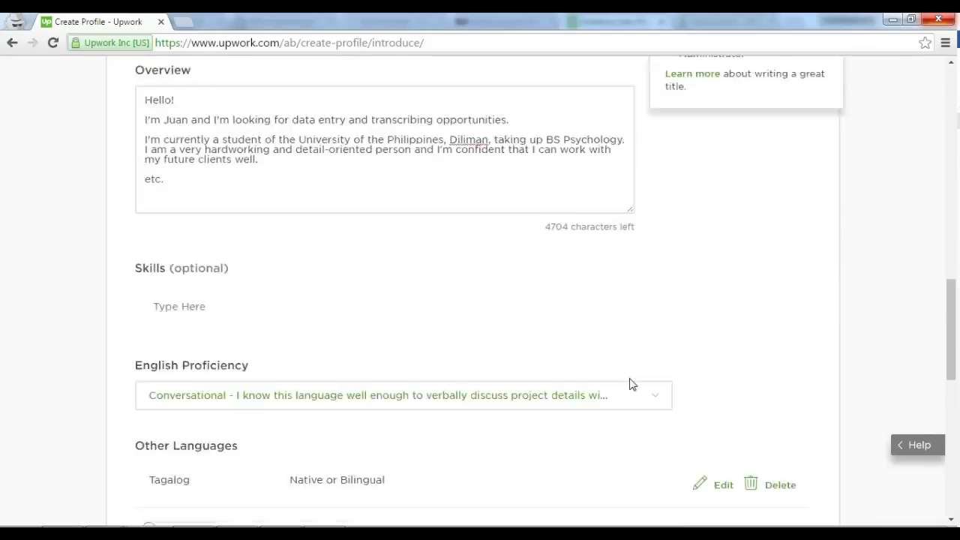
click(356, 84)
Step: Choose Entry Level as the experience rating
scroll(497, 176, down, 5)
scroll(500, 177, up, 2)
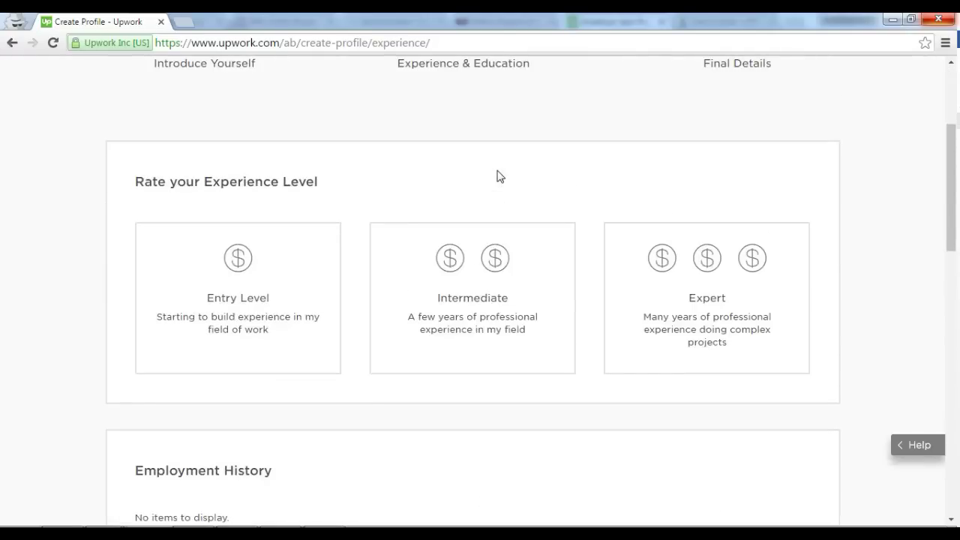
click(235, 317)
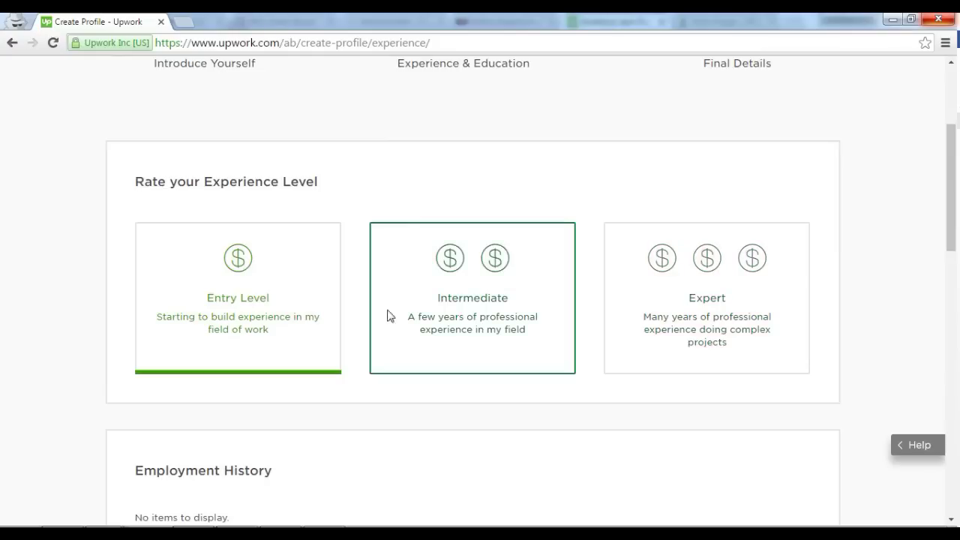
Step: Save the Experience & Education step to move on to Final Details
mouse_move(508, 453)
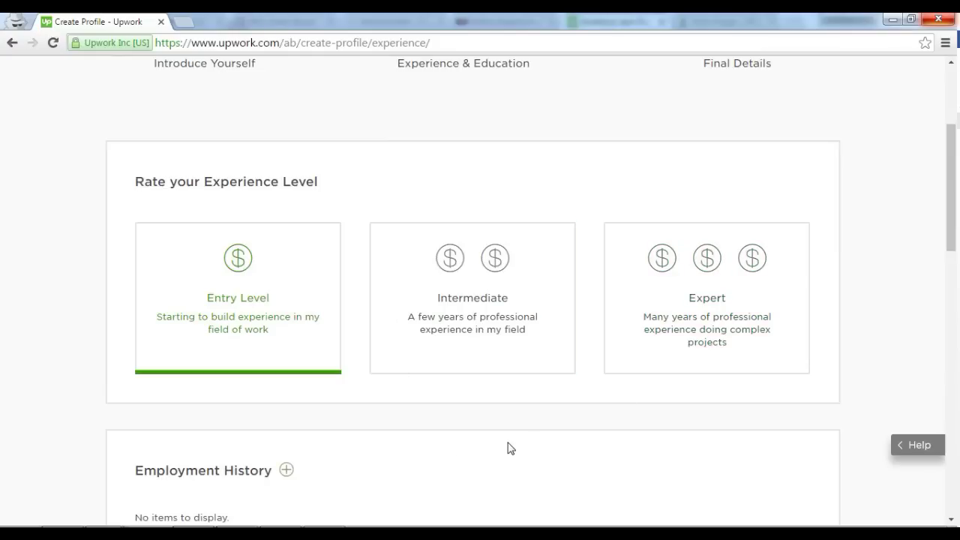
scroll(509, 447, down, 1)
scroll(509, 444, up, 2)
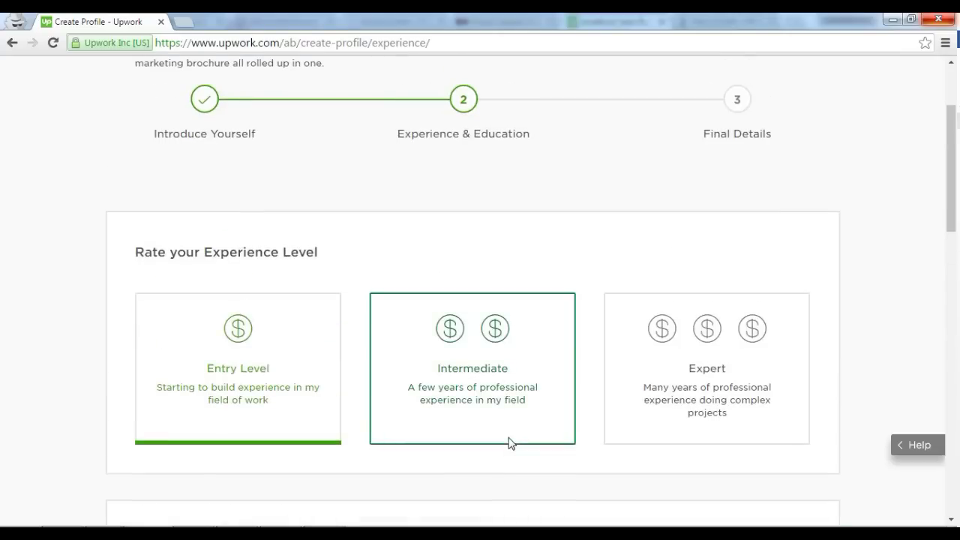
scroll(508, 444, down, 5)
scroll(508, 443, up, 5)
scroll(508, 442, down, 4)
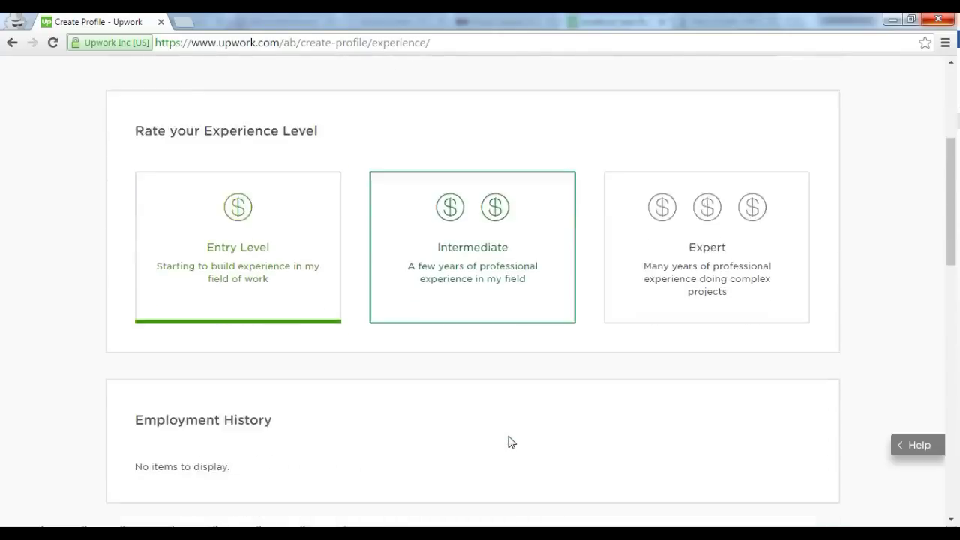
scroll(193, 253, down, 3)
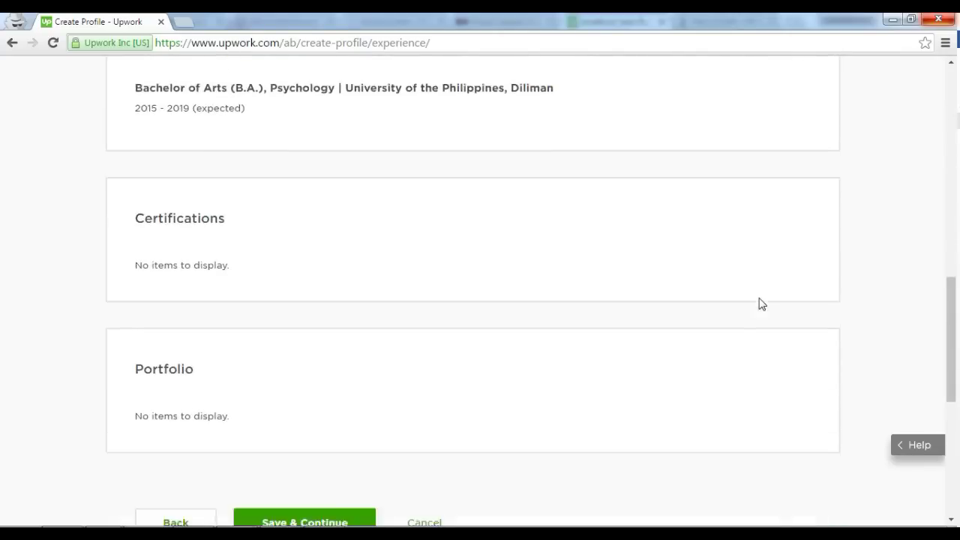
scroll(760, 302, down, 2)
scroll(750, 300, down, 2)
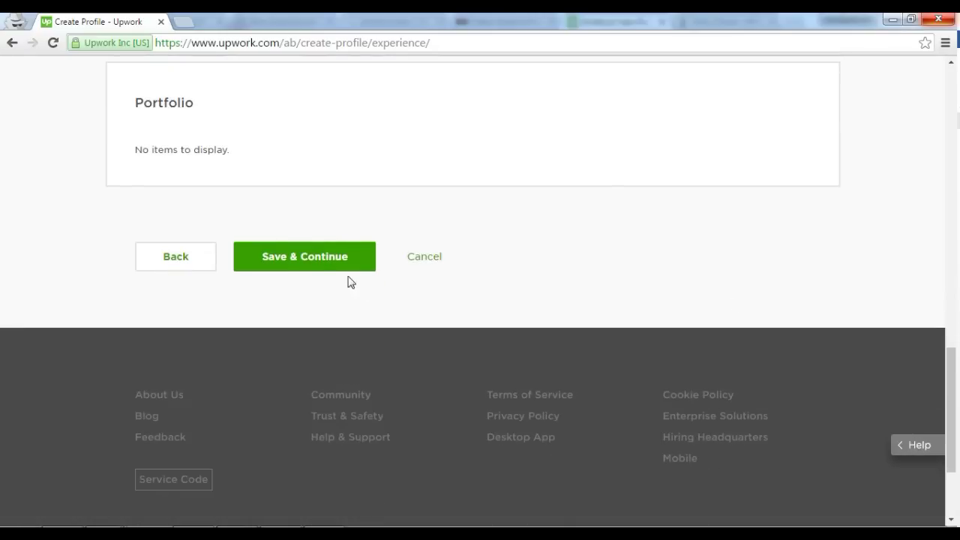
click(298, 249)
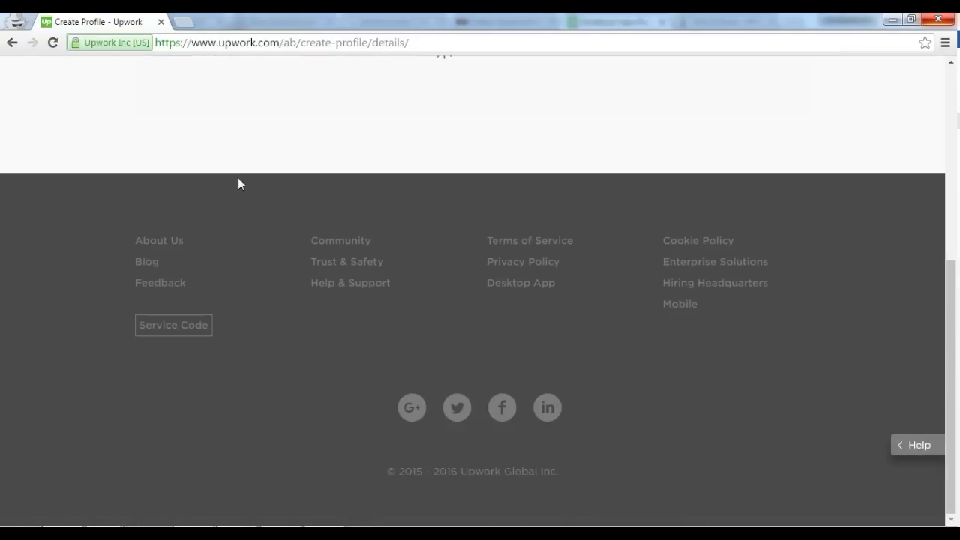
scroll(403, 247, down, 3)
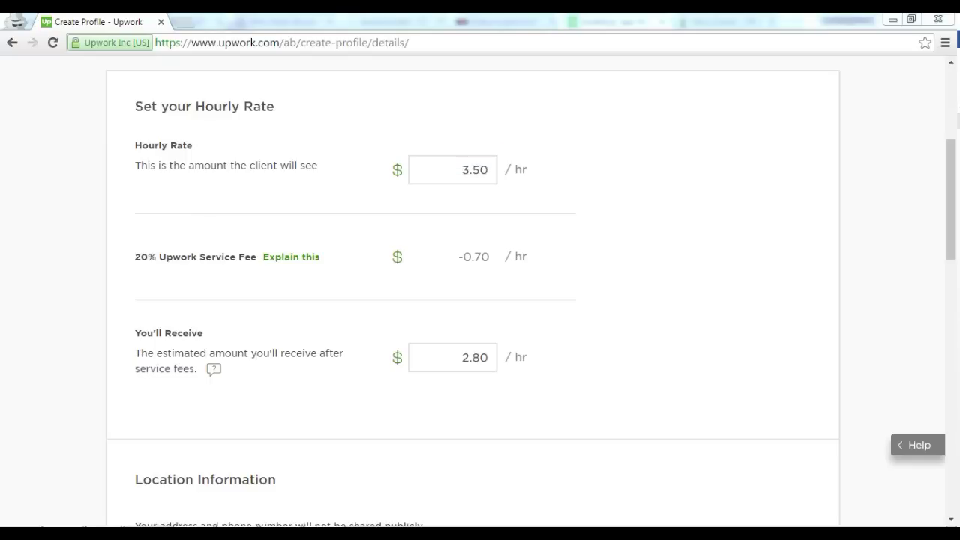
click(475, 171)
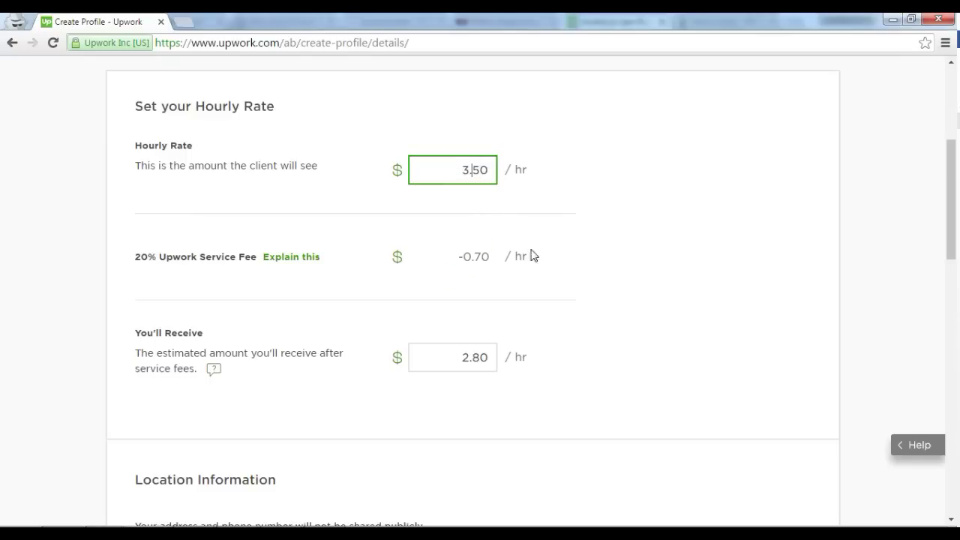
click(457, 360)
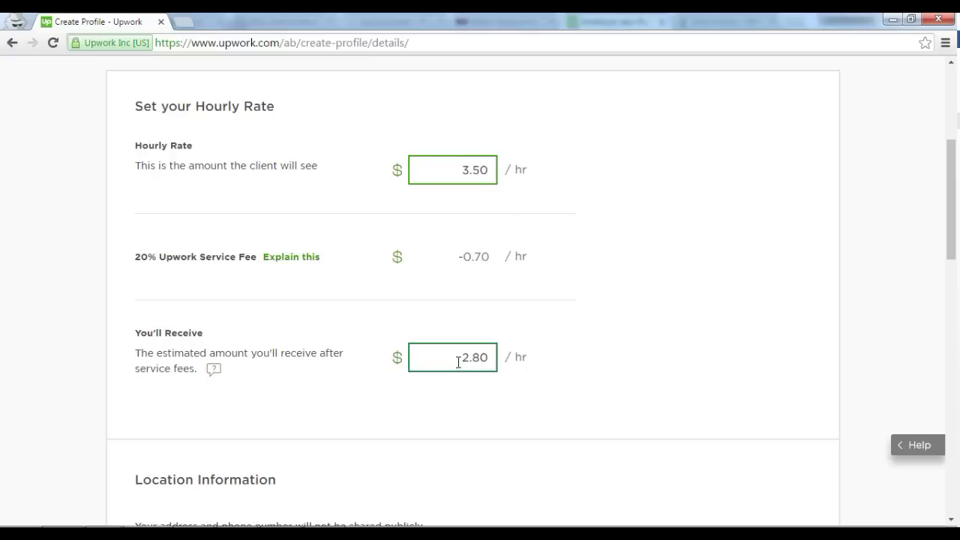
drag(457, 360, 529, 359)
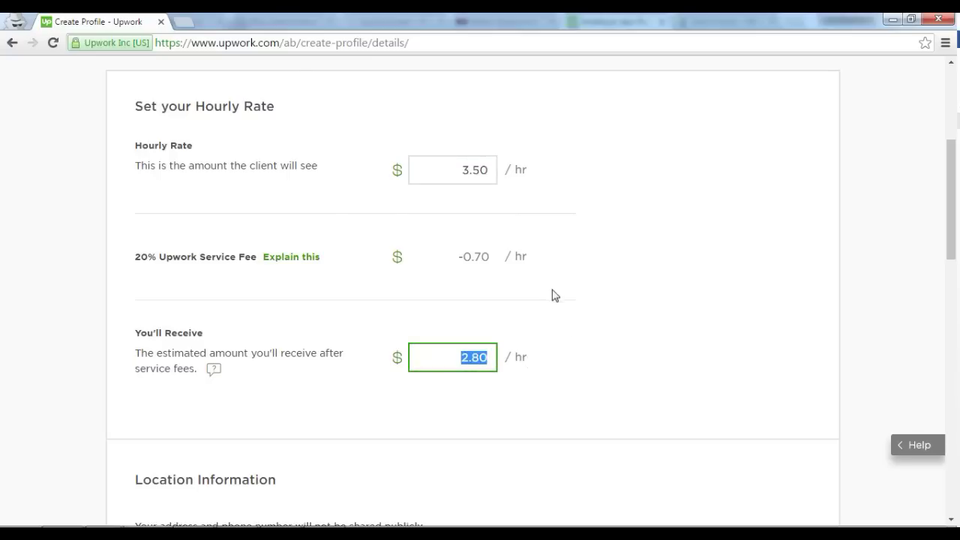
click(576, 310)
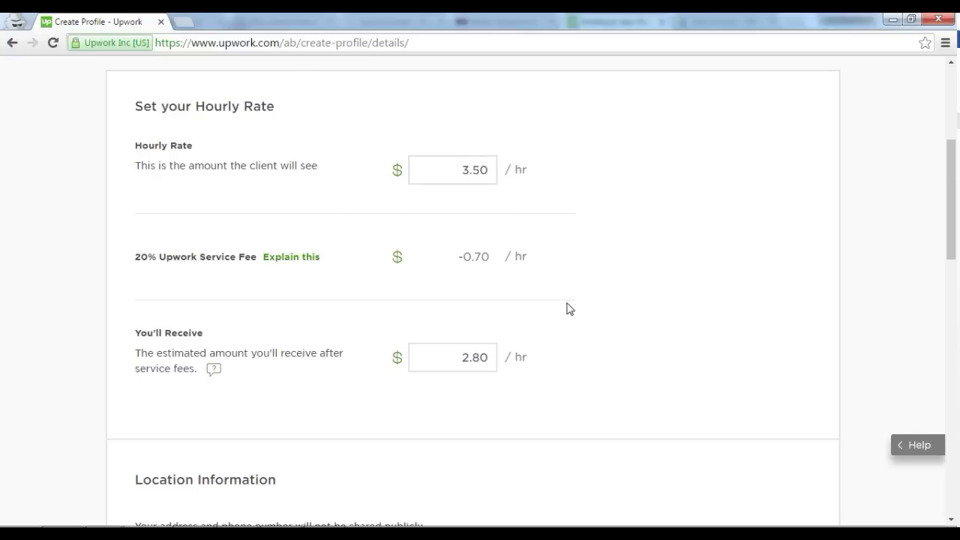
scroll(554, 315, down, 2)
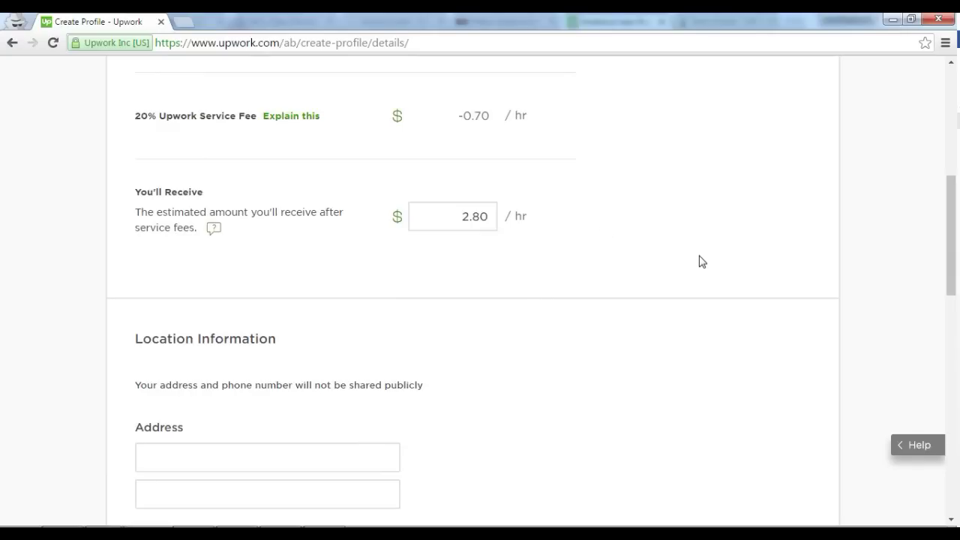
drag(427, 217, 509, 215)
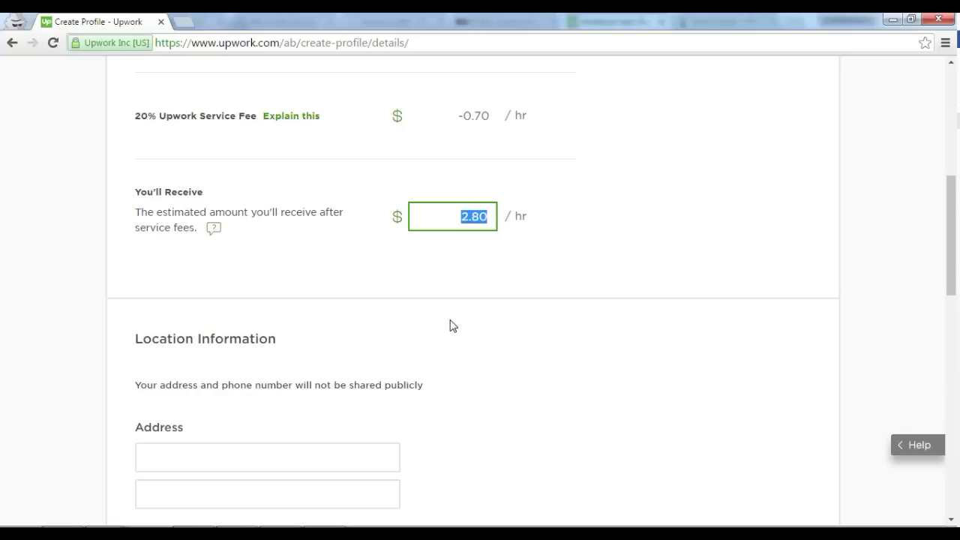
click(478, 217)
scroll(527, 188, up, 4)
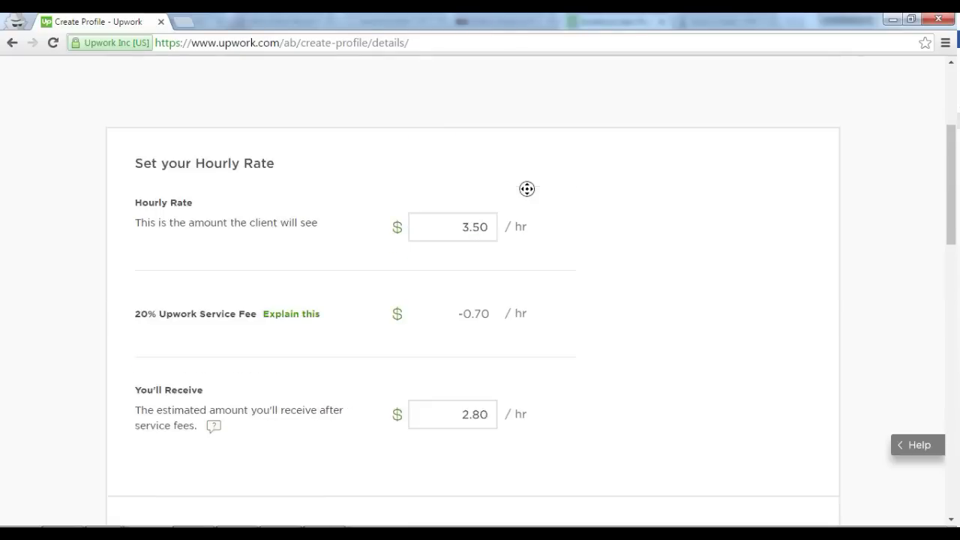
scroll(472, 322, down, 3)
click(464, 268)
double_click(479, 265)
click(483, 264)
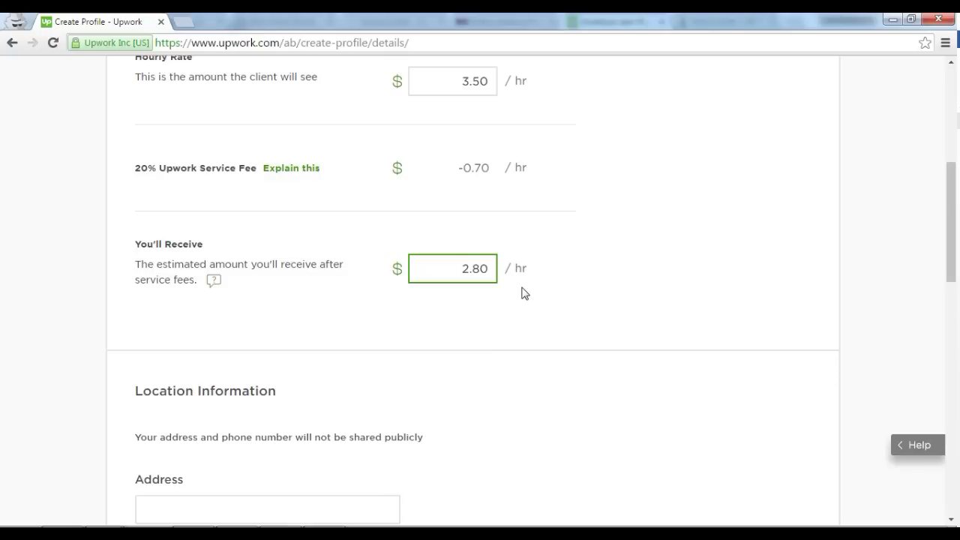
click(472, 82)
drag(461, 84, 495, 83)
text(3)
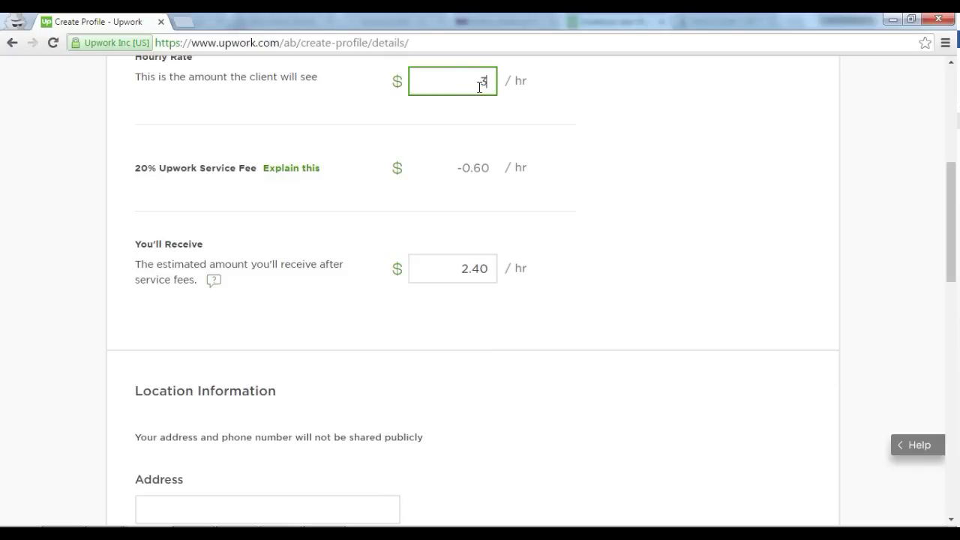
text(.00)
drag(456, 271, 509, 272)
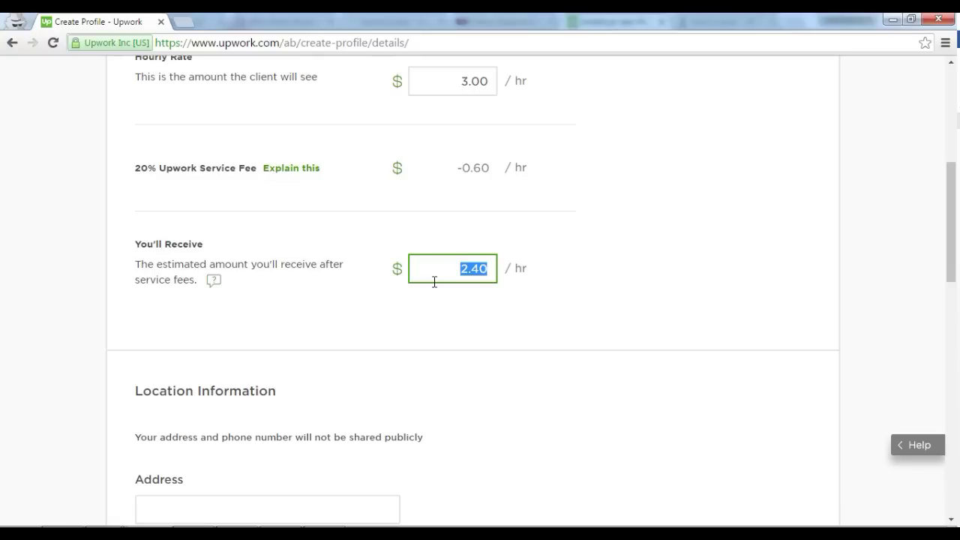
click(458, 81)
double_click(476, 81)
text(3.5)
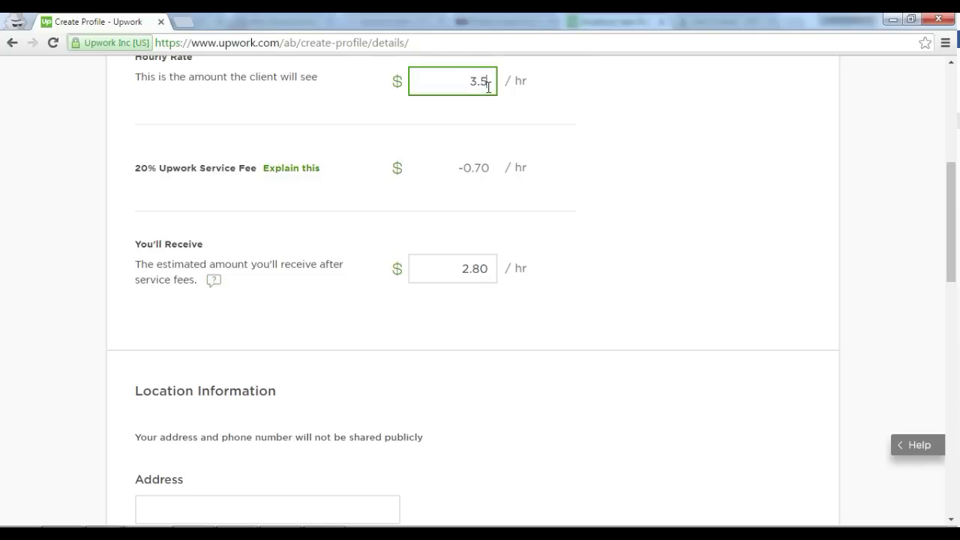
Step: Start the street address and attempt to save, exposing the missing address fields
scroll(596, 153, down, 4)
click(221, 230)
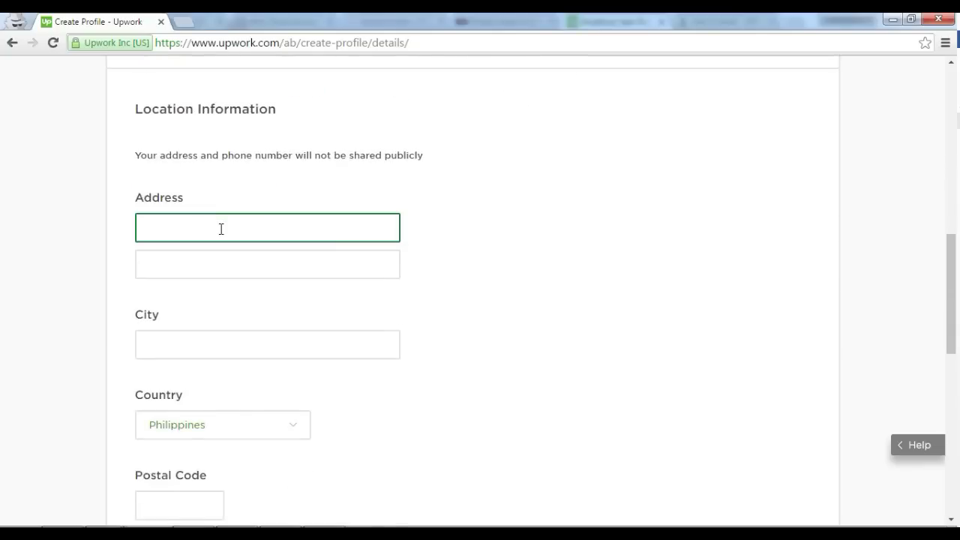
scroll(223, 251, down, 6)
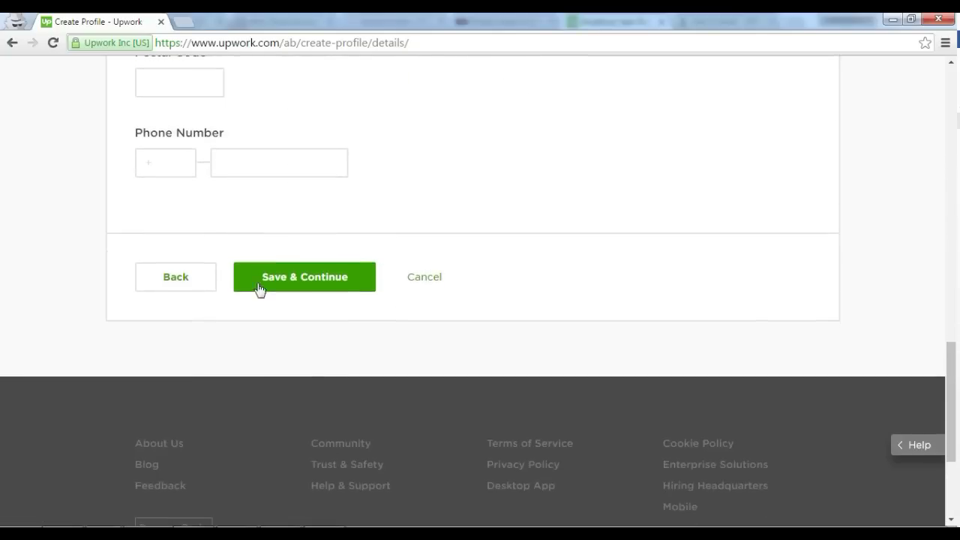
click(313, 281)
scroll(298, 300, down, 9)
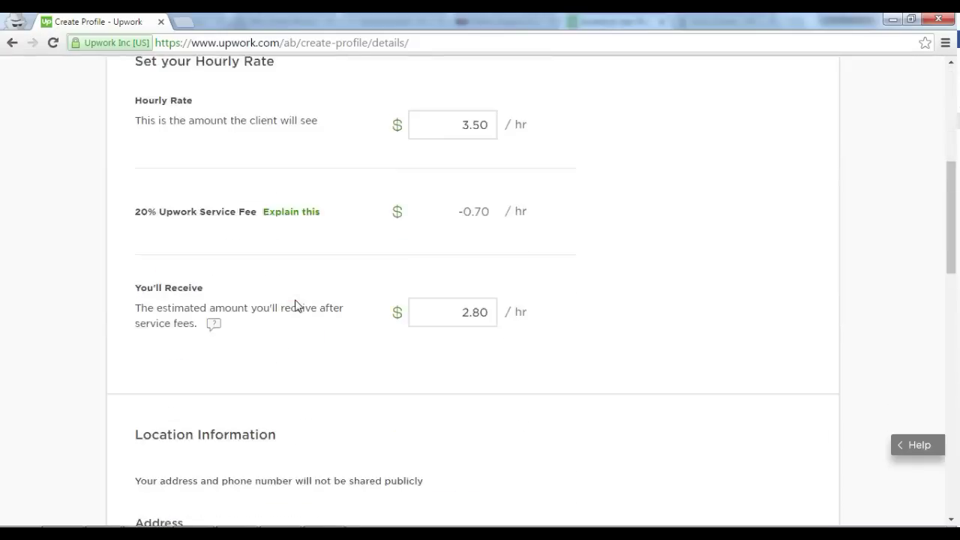
scroll(299, 298, down, 1)
click(299, 299)
Step: Fill in the address line, postal code 8000, and begin the phone number
click(310, 235)
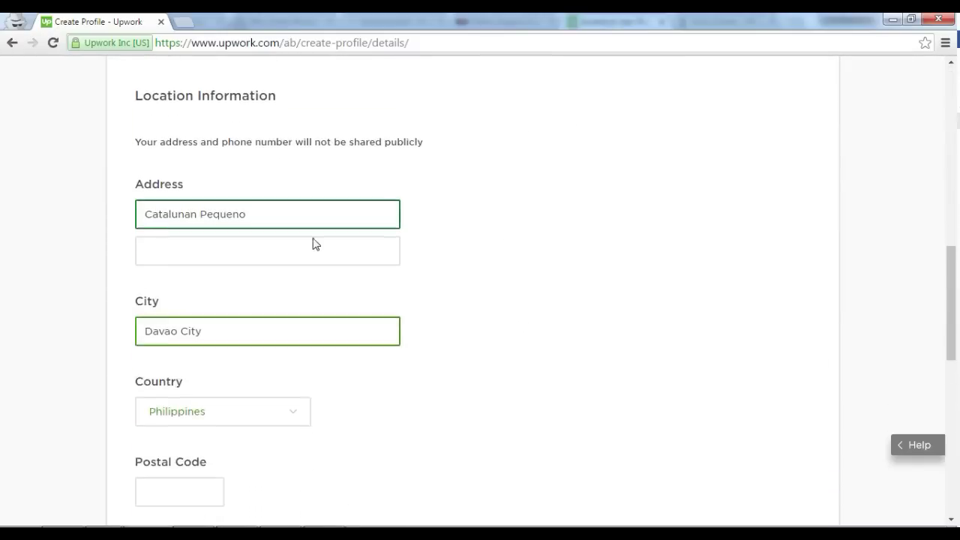
scroll(285, 260, down, 4)
click(192, 244)
text(8000)
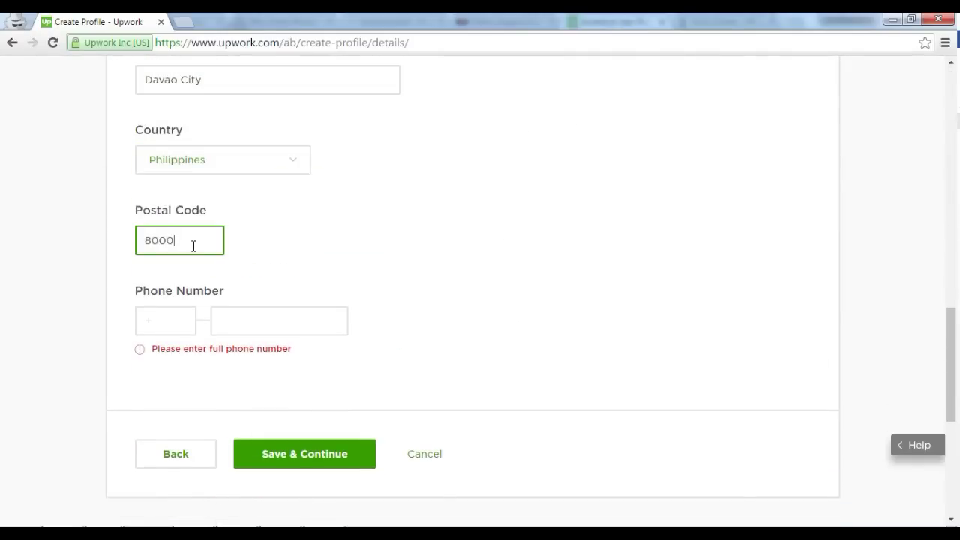
key(Tab)
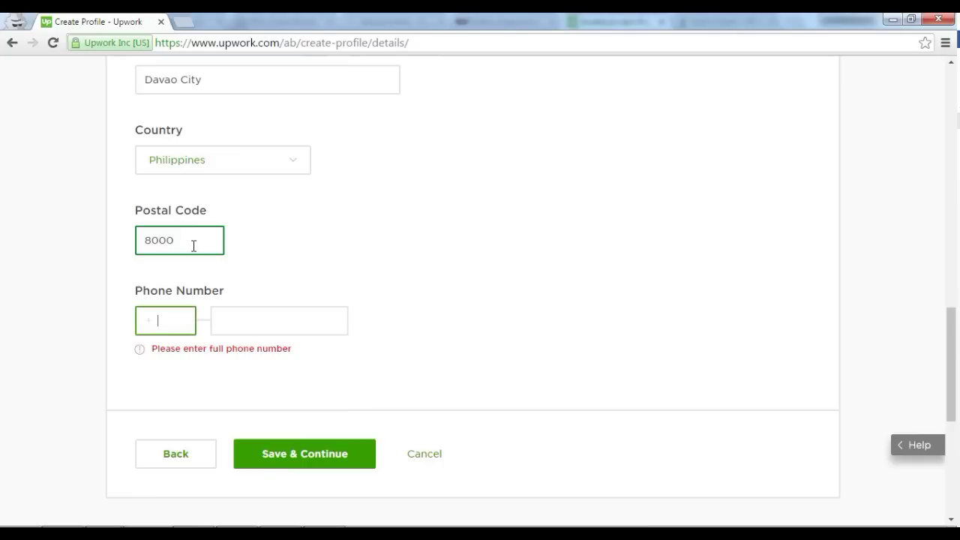
text(09)
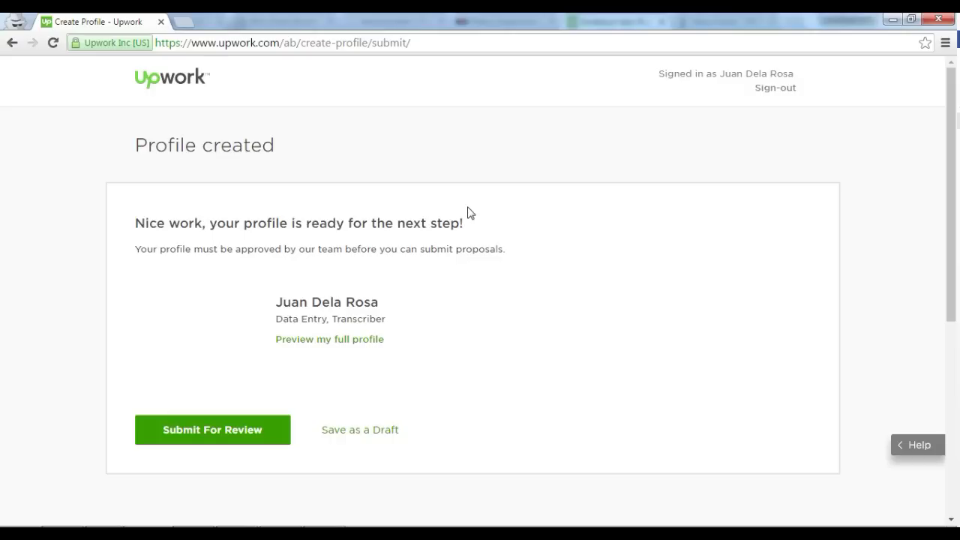
Step: Save the newly created profile as a draft
scroll(452, 221, down, 2)
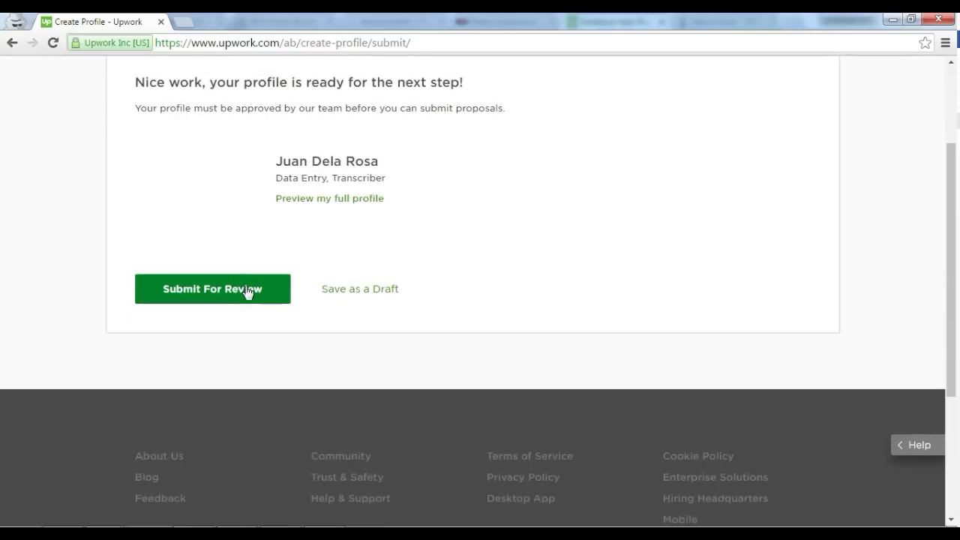
click(364, 291)
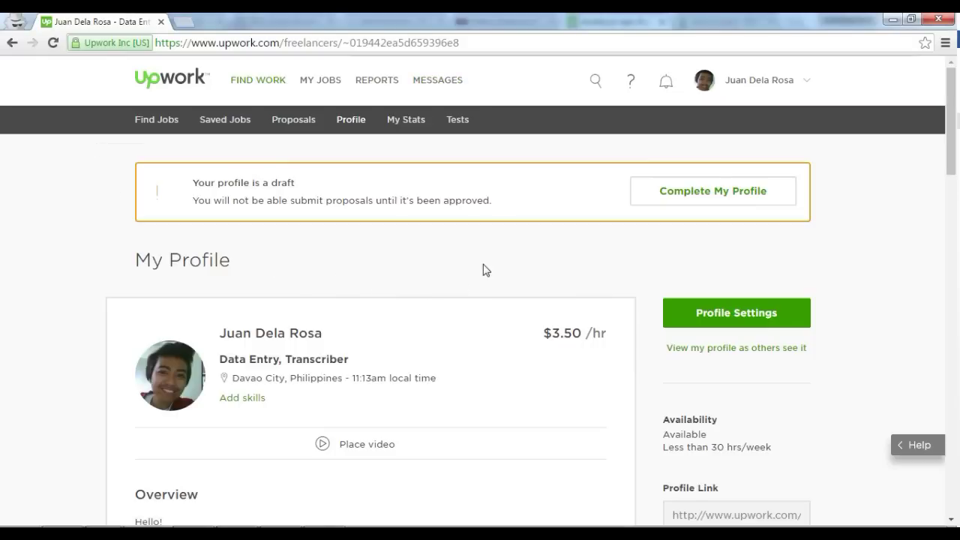
Step: Scroll through the draft profile's education, portfolio, certifications and employment history sections
scroll(483, 269, down, 2)
scroll(484, 270, up, 2)
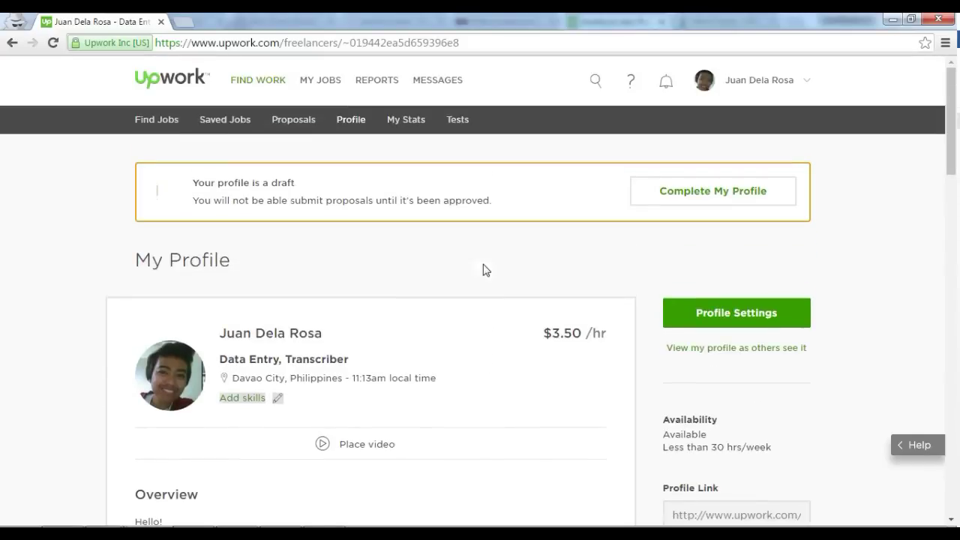
scroll(483, 270, down, 3)
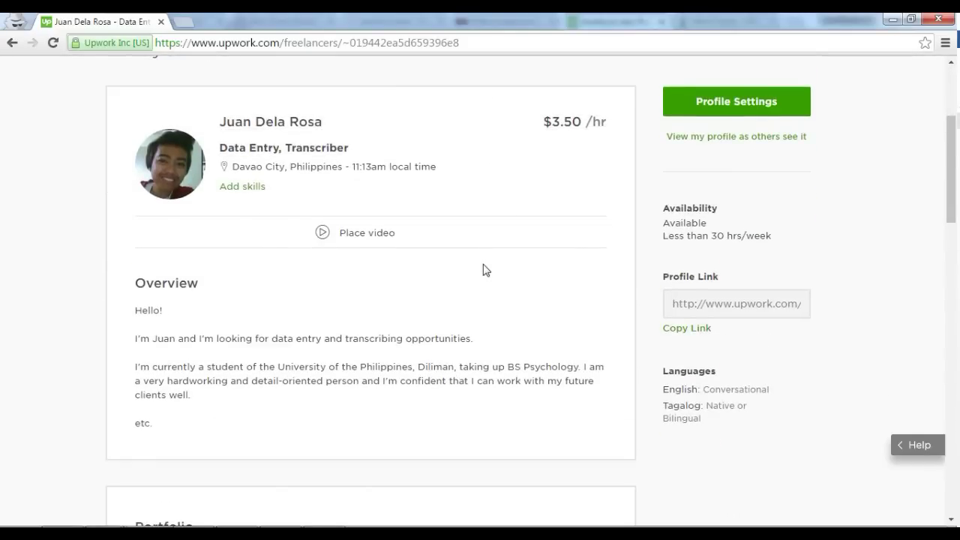
scroll(483, 270, down, 1)
scroll(483, 264, up, 2)
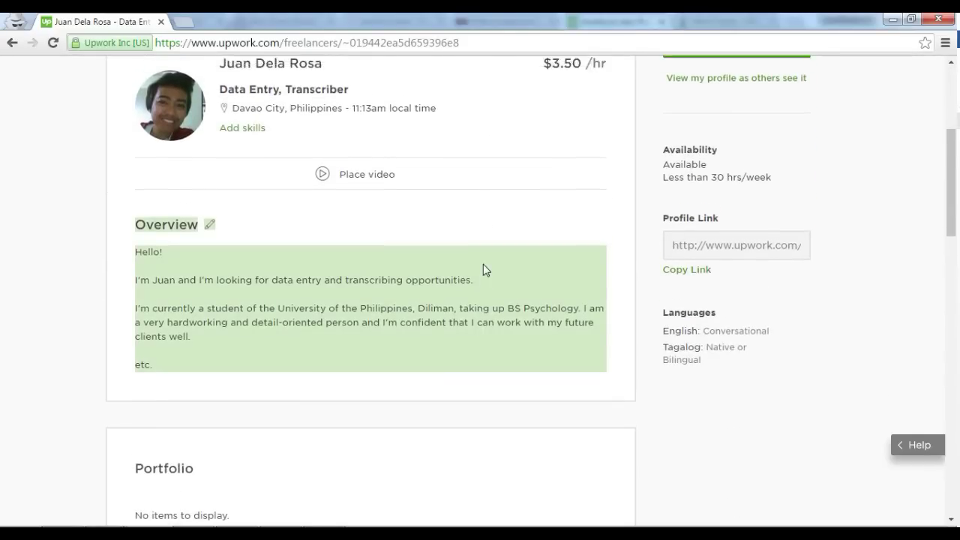
scroll(483, 264, down, 6)
scroll(484, 269, down, 10)
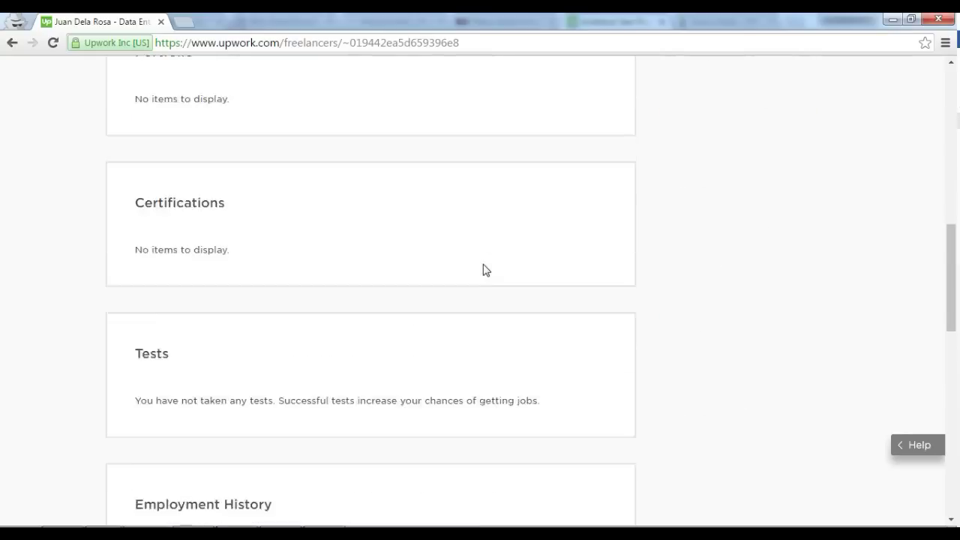
scroll(483, 270, down, 2)
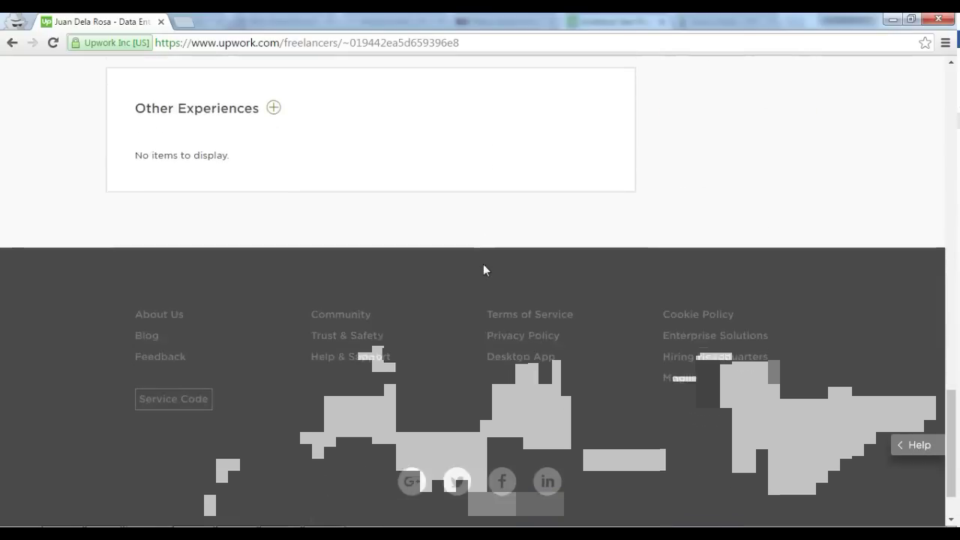
scroll(484, 270, up, 8)
scroll(483, 270, up, 2)
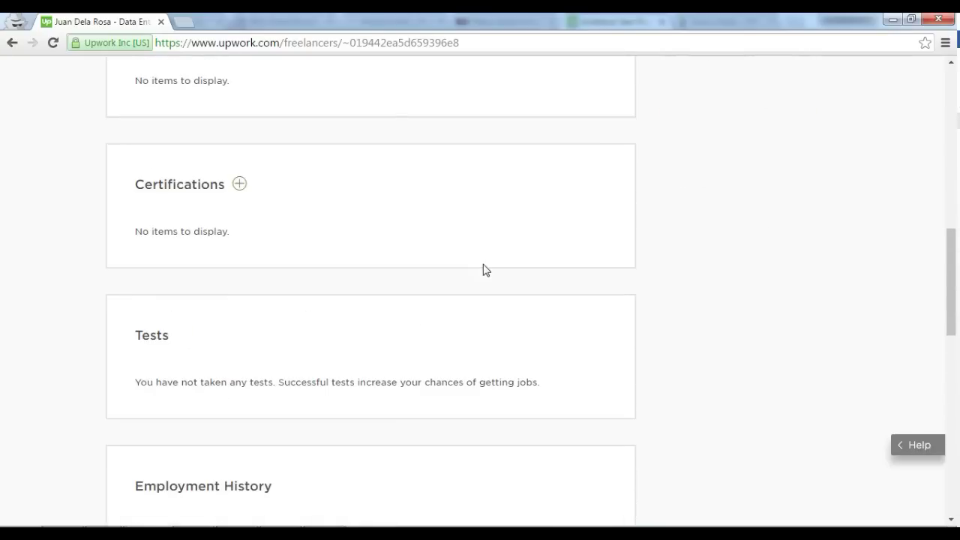
scroll(483, 270, down, 5)
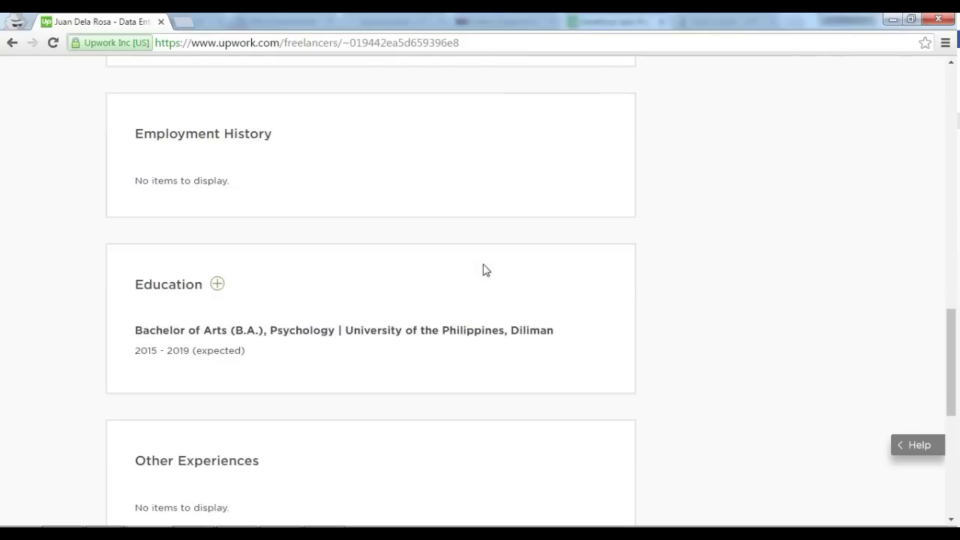
scroll(483, 269, up, 2)
scroll(484, 270, down, 6)
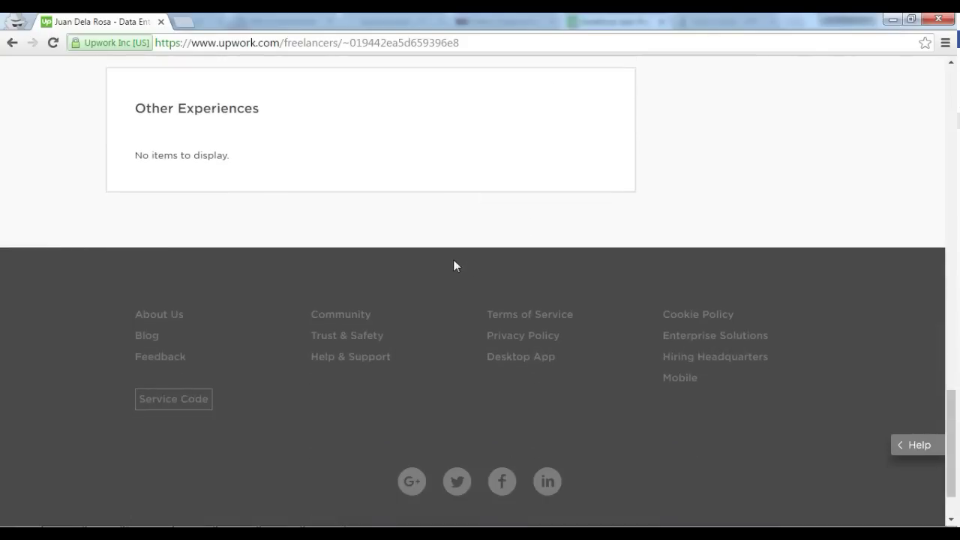
scroll(366, 180, up, 4)
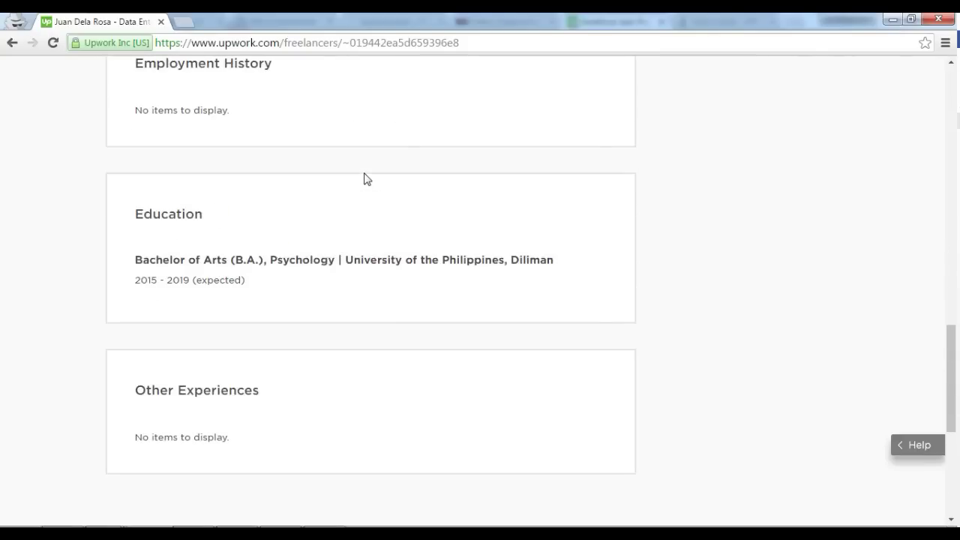
scroll(365, 180, up, 10)
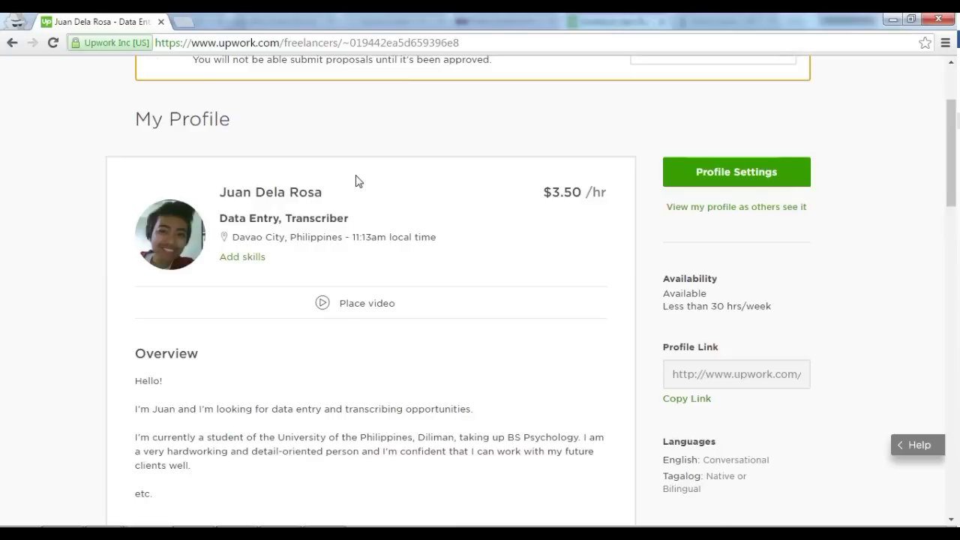
scroll(357, 182, down, 6)
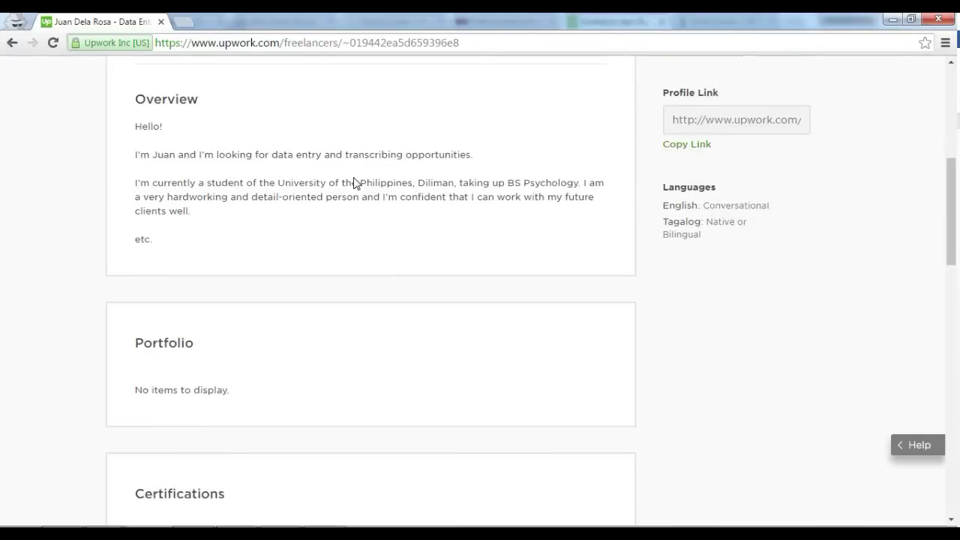
scroll(356, 183, down, 2)
scroll(356, 182, down, 3)
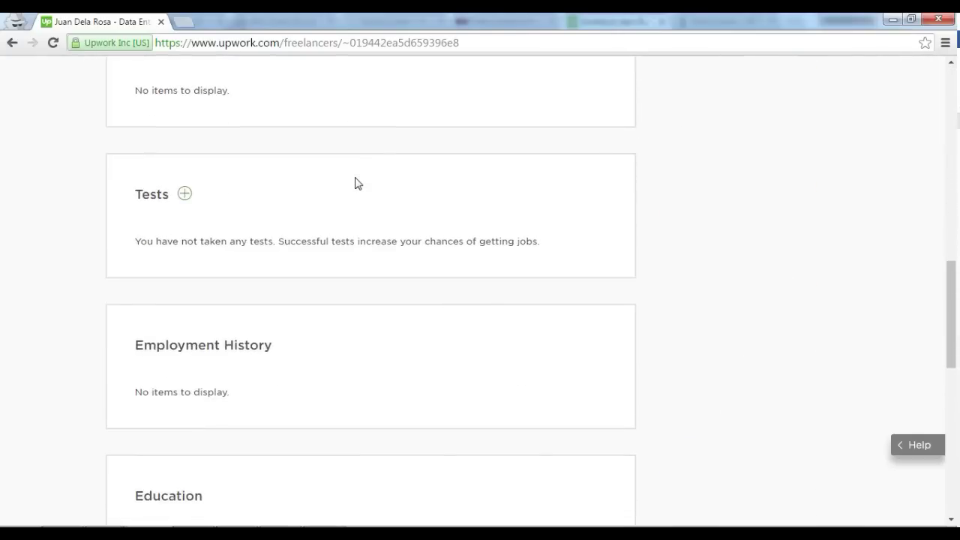
Step: Browse the Skill Tests list, then return to the freelancer profile via the Upwork logo
click(186, 195)
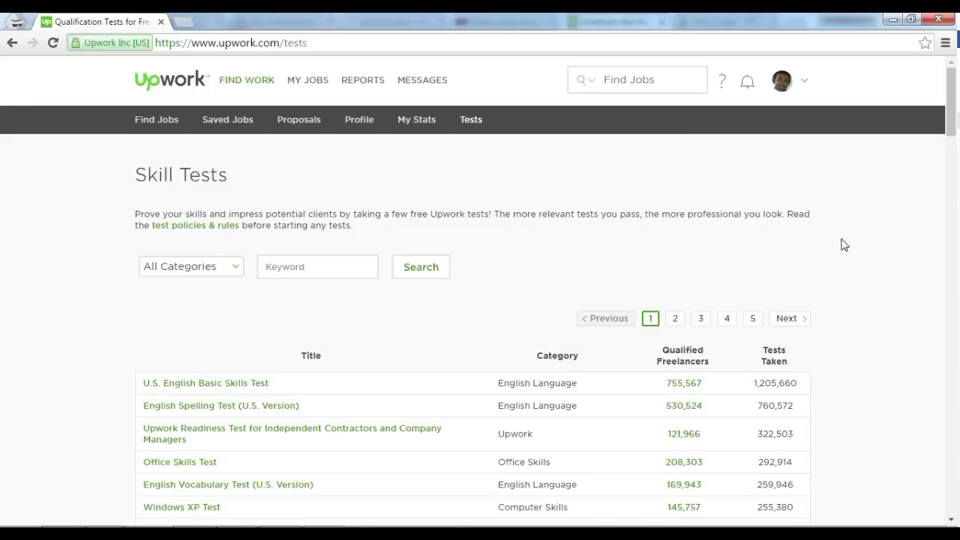
scroll(855, 239, down, 2)
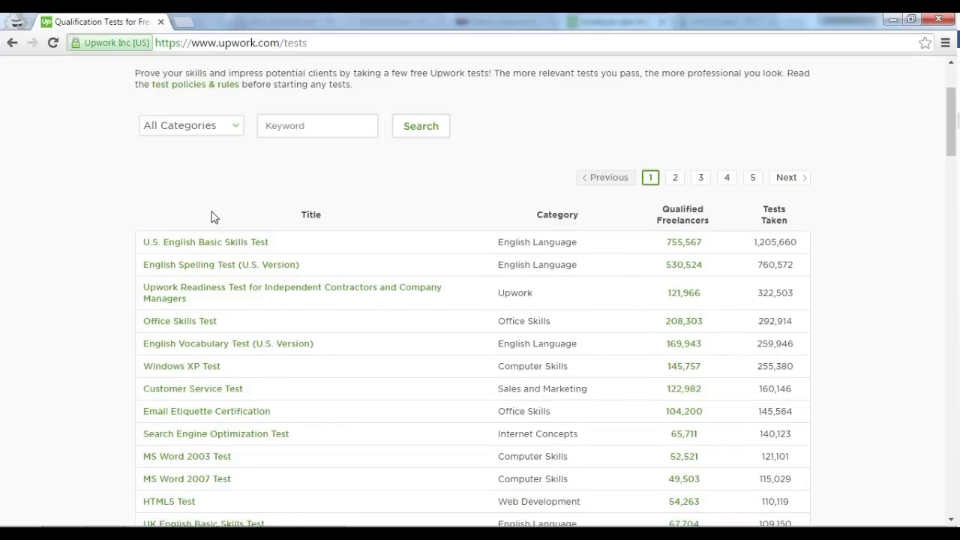
scroll(318, 272, down, 6)
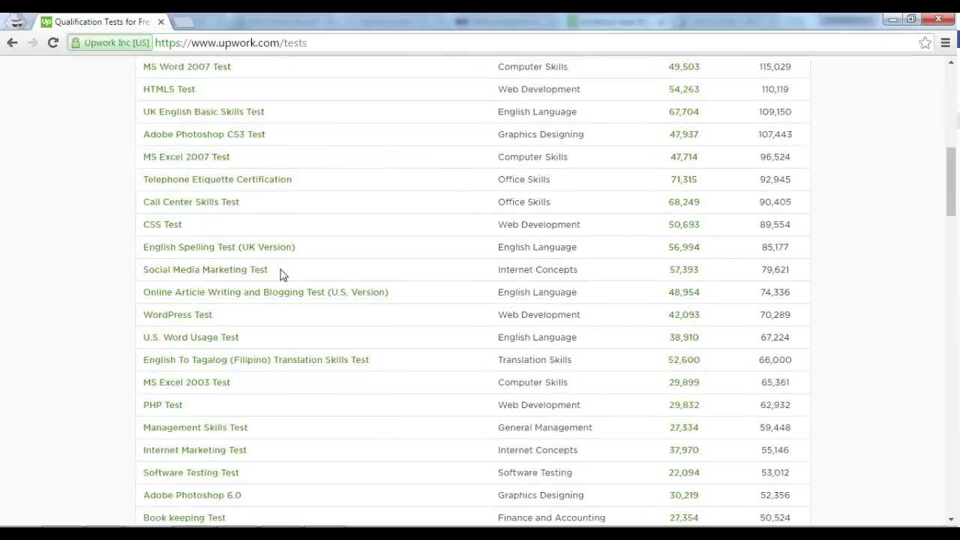
scroll(172, 410, down, 3)
scroll(191, 430, up, 10)
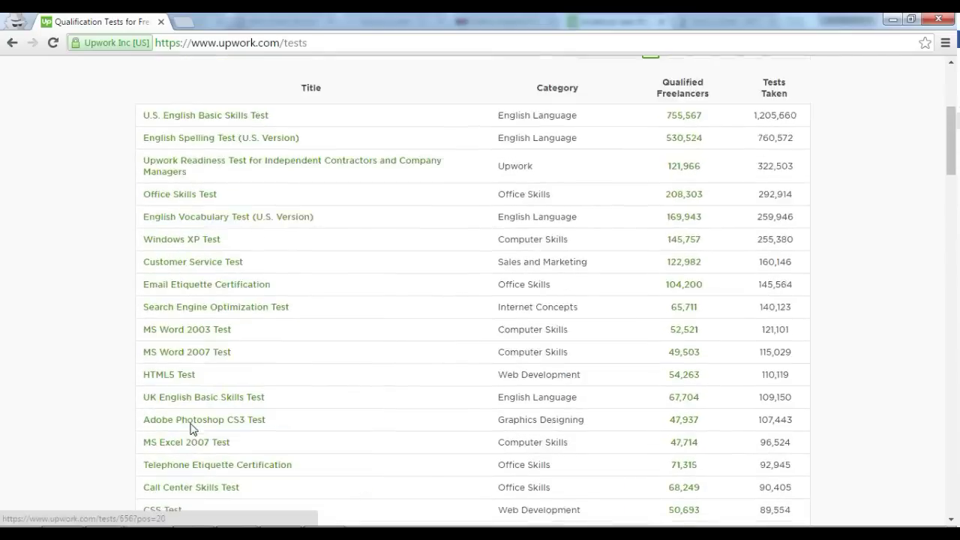
scroll(191, 430, down, 12)
scroll(198, 424, up, 14)
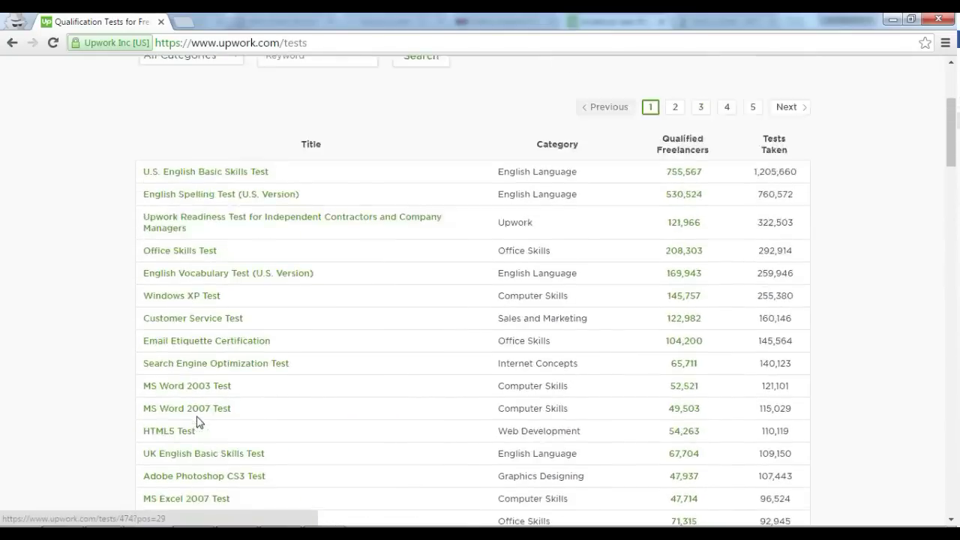
click(323, 266)
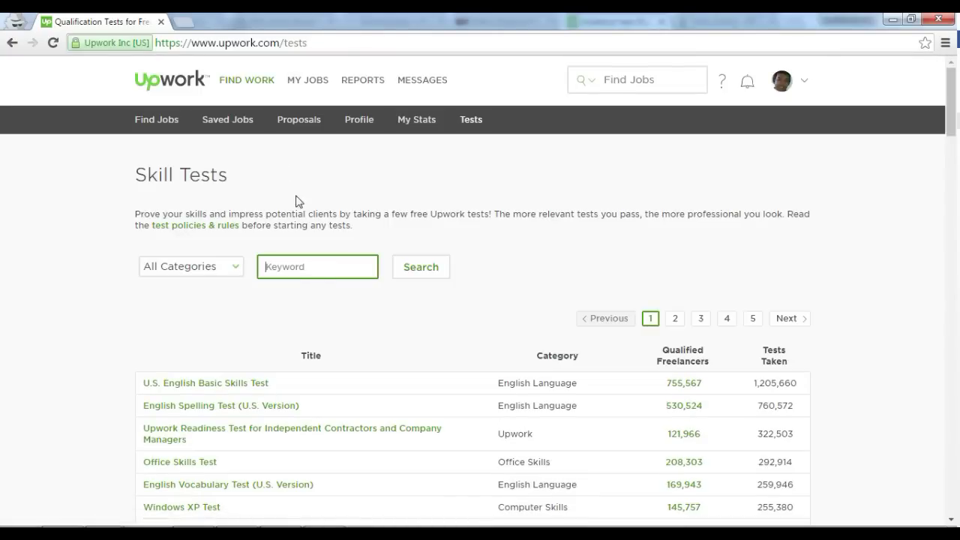
click(167, 83)
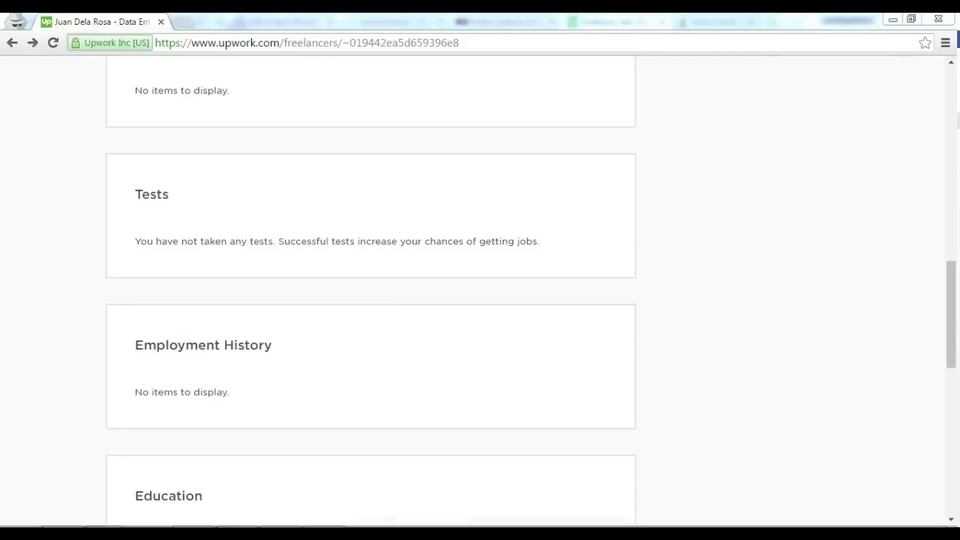
Step: Add Transcription and Data Entry as profile skill tags
scroll(818, 290, up, 3)
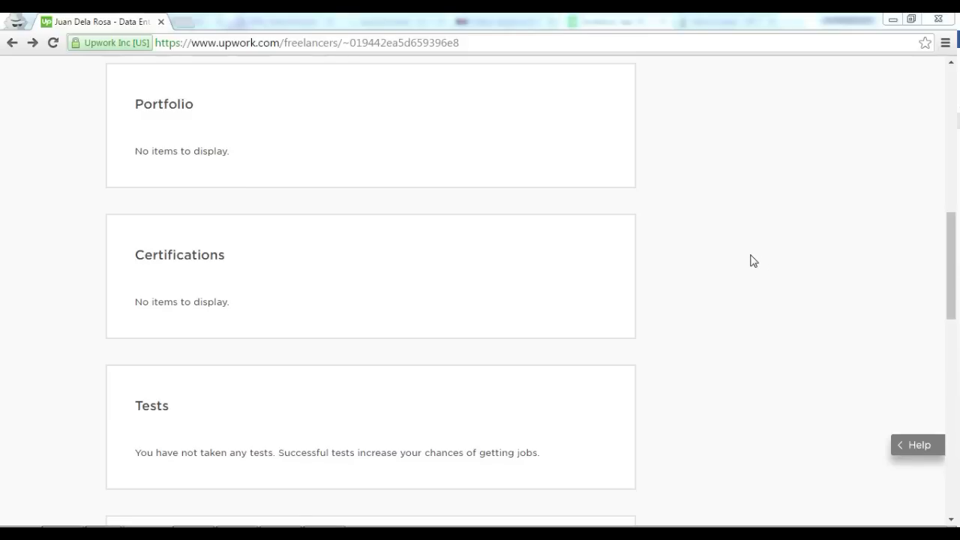
scroll(750, 259, up, 6)
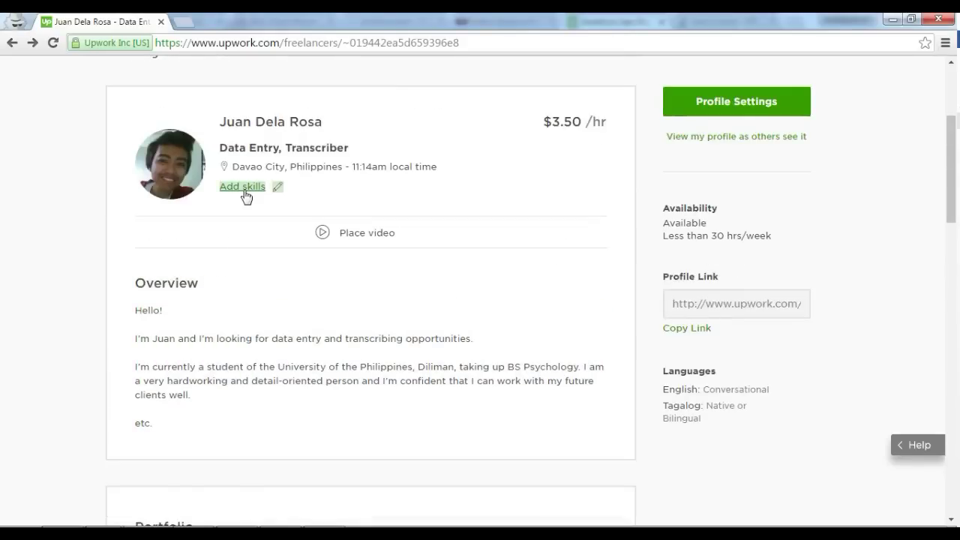
click(258, 187)
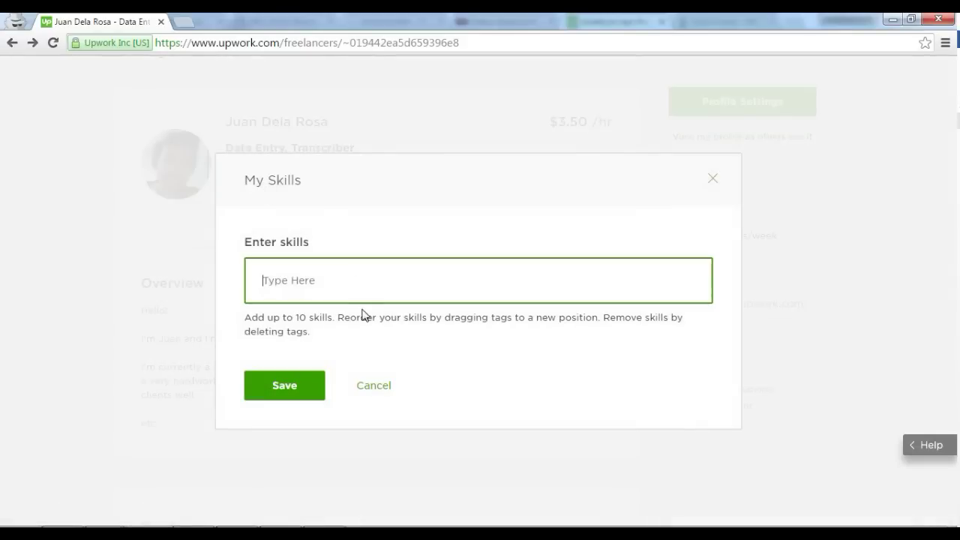
text(transc)
key(Down)
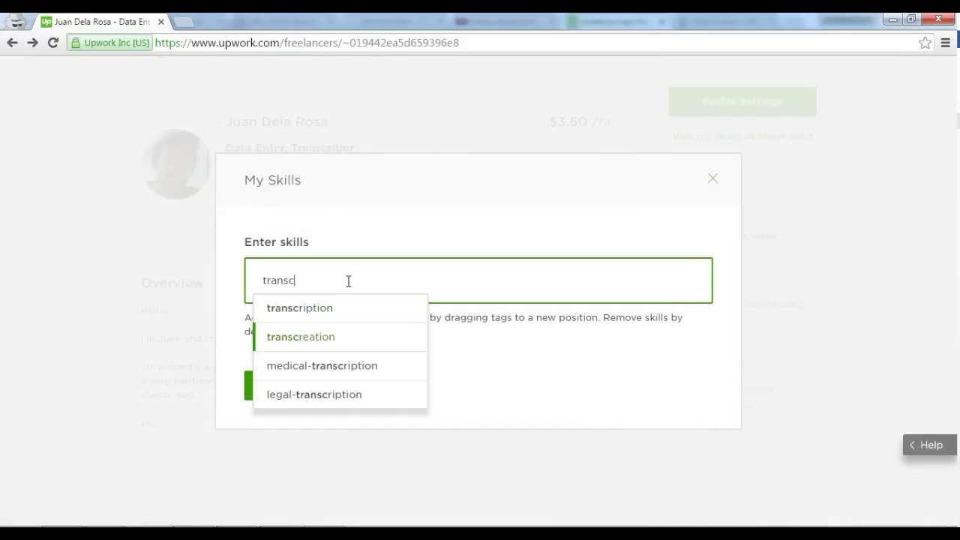
key(Up)
key(Return)
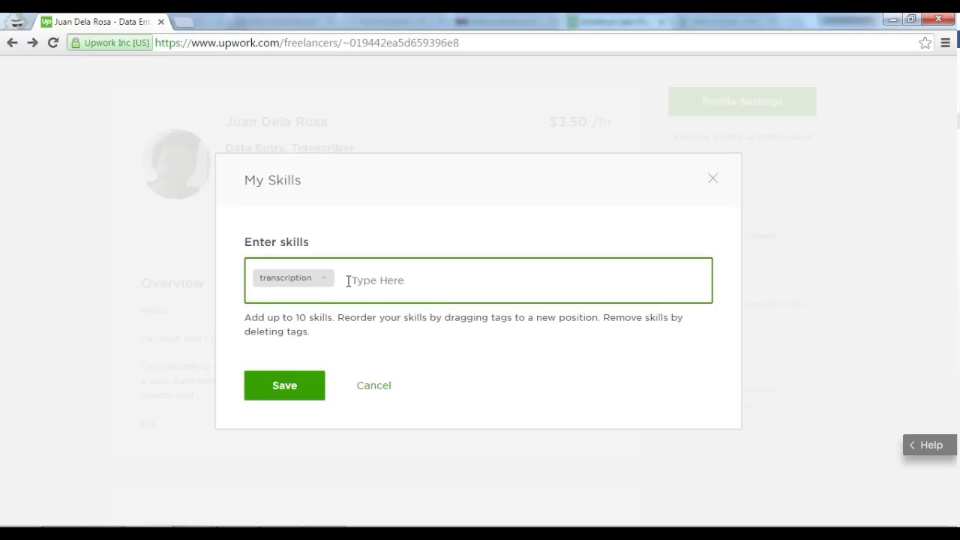
text(data)
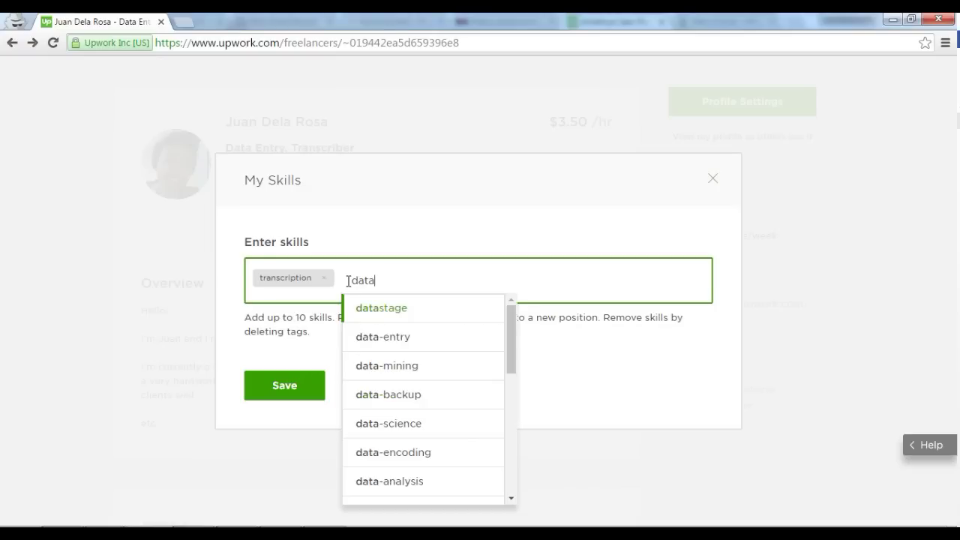
key(Down)
key(Return)
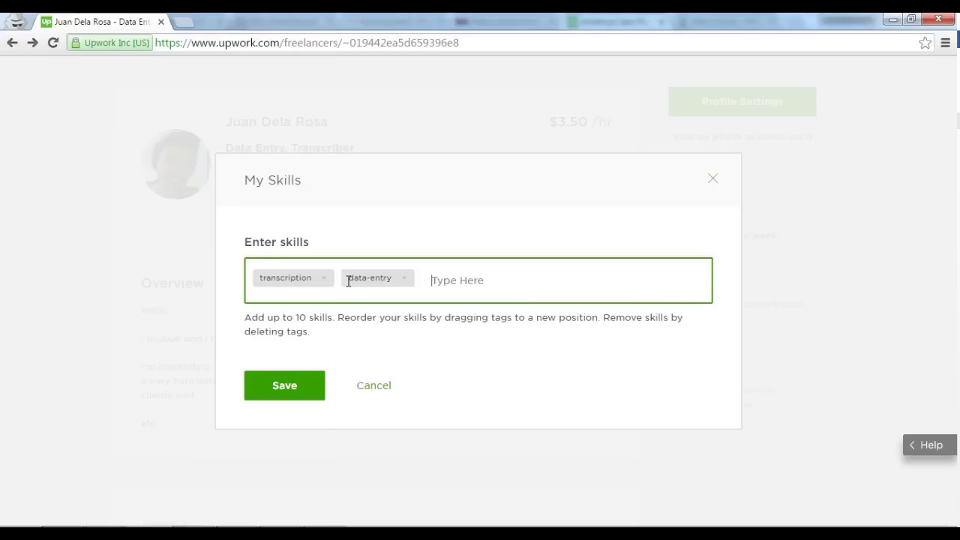
Step: Remove the unwanted Data Backup tag and add Data Mining instead
text(data)
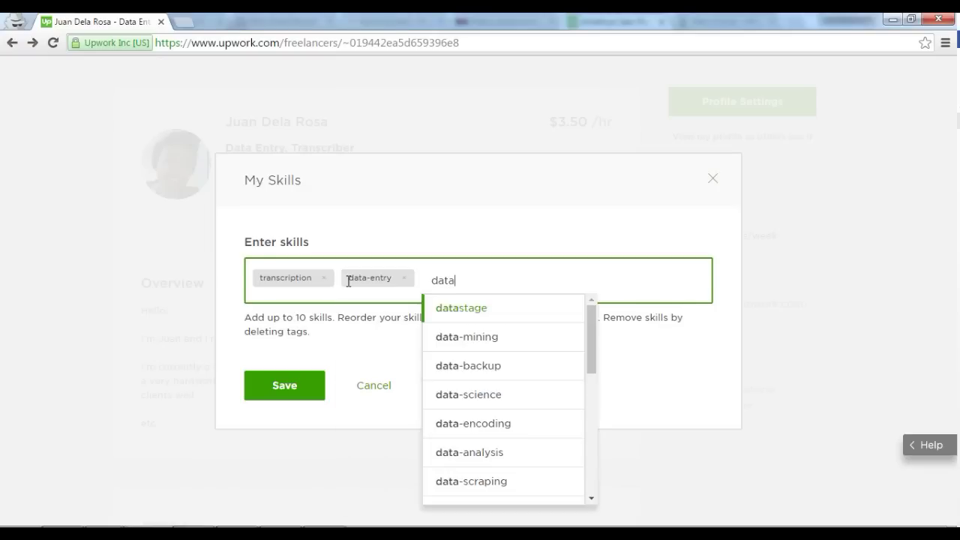
text(-)
key(Down)
key(Down)
key(Return)
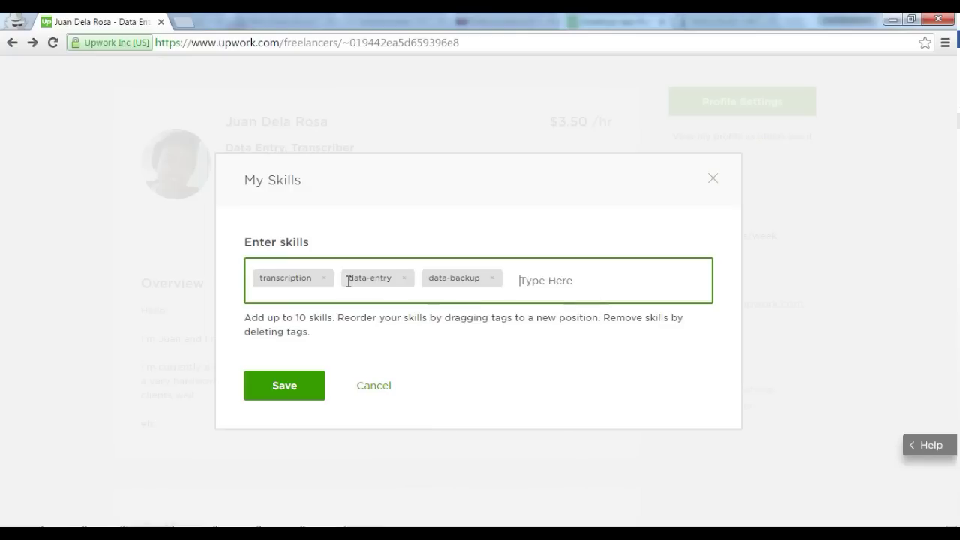
click(491, 279)
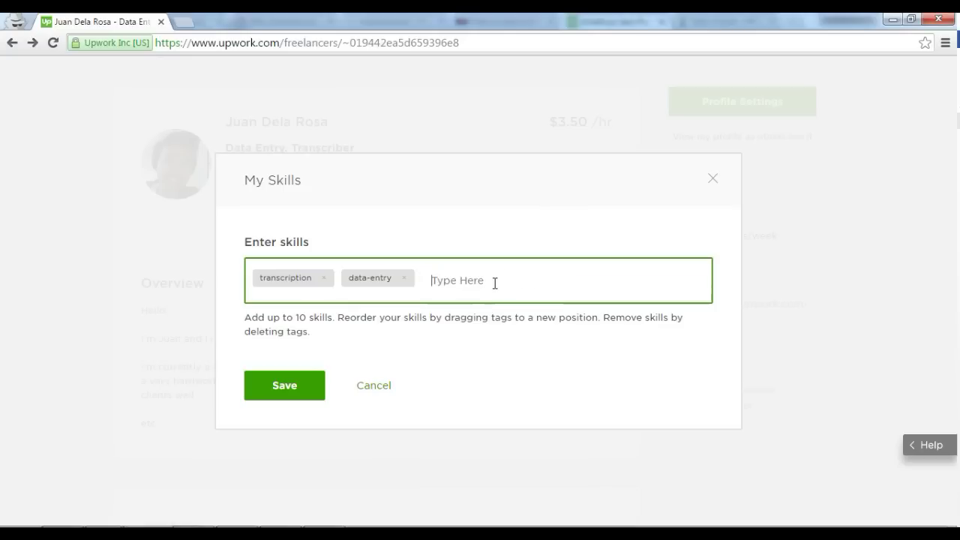
text(data)
key(Down)
key(Return)
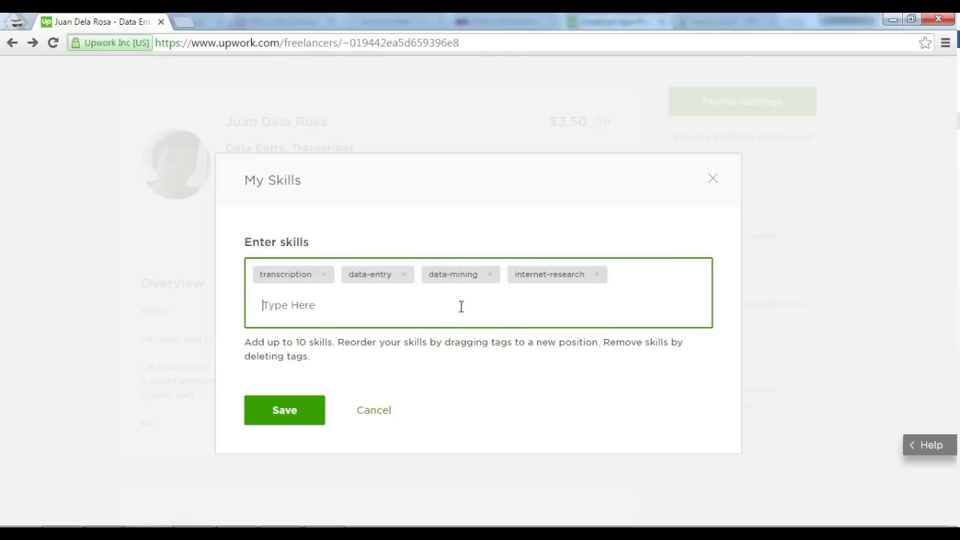
Step: Drop the accidental Graphic Design tag and save the skills
text(gp)
text(raphic)
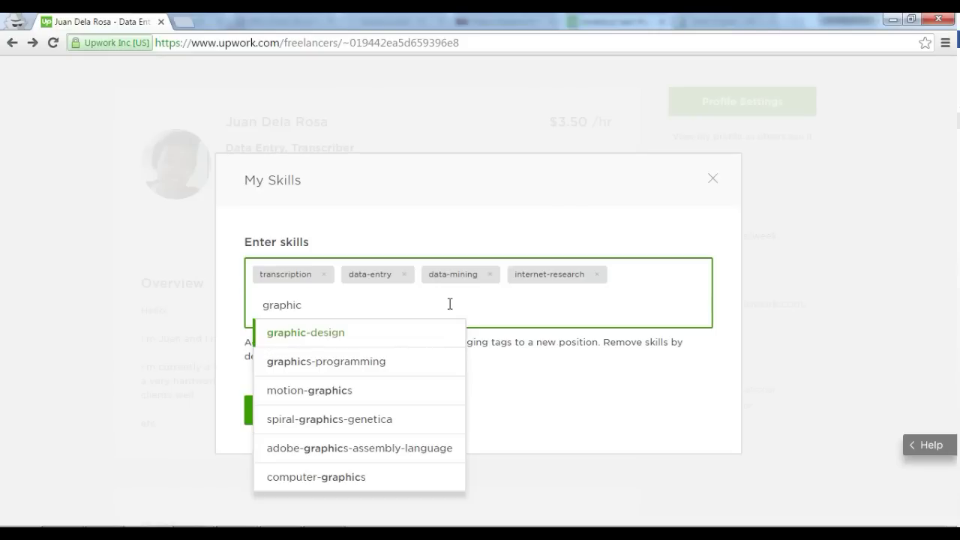
key(Return)
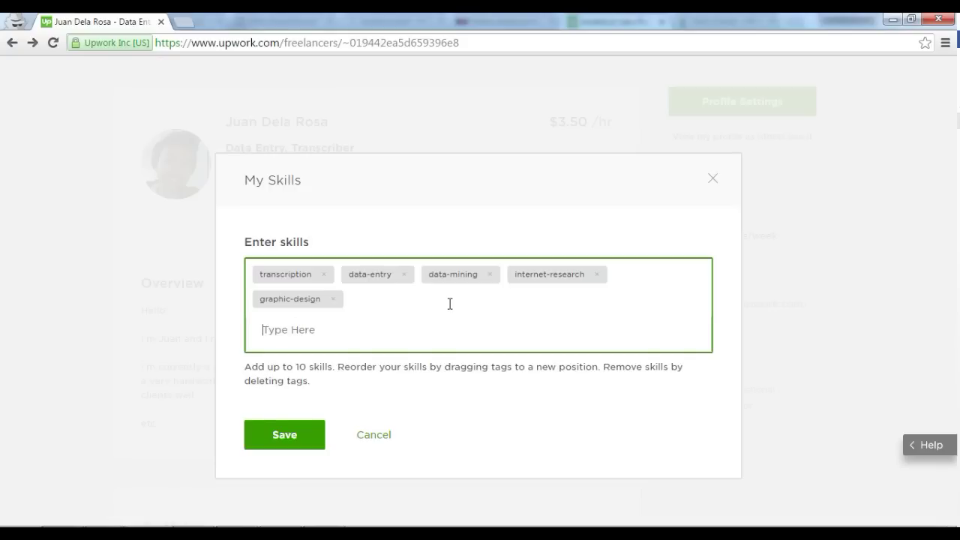
click(333, 299)
click(303, 418)
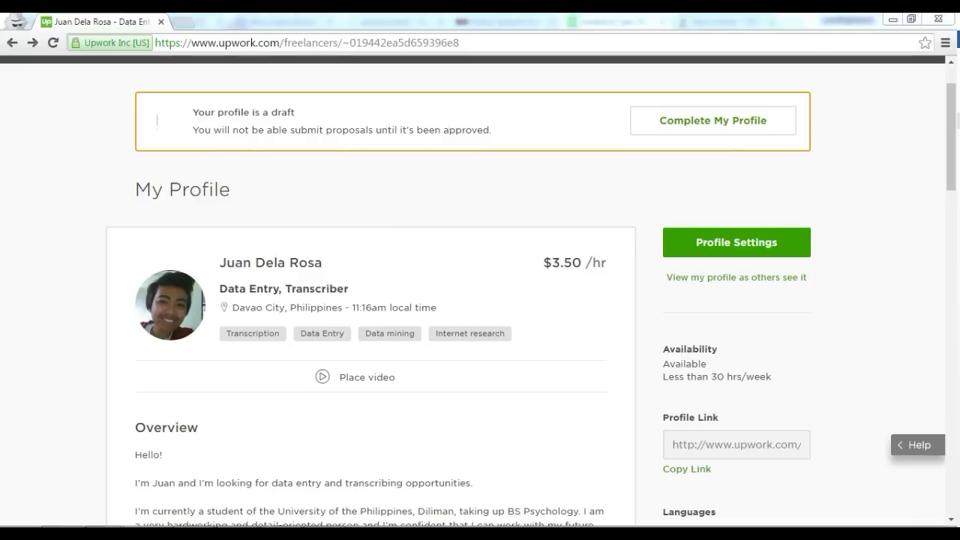
Step: Preview the public version of the profile, then head to the job listings
click(731, 277)
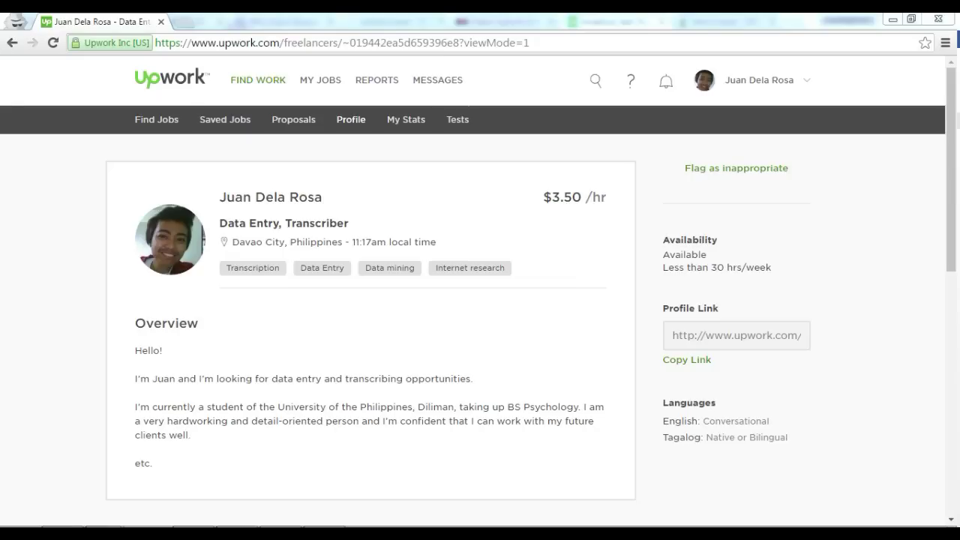
click(174, 122)
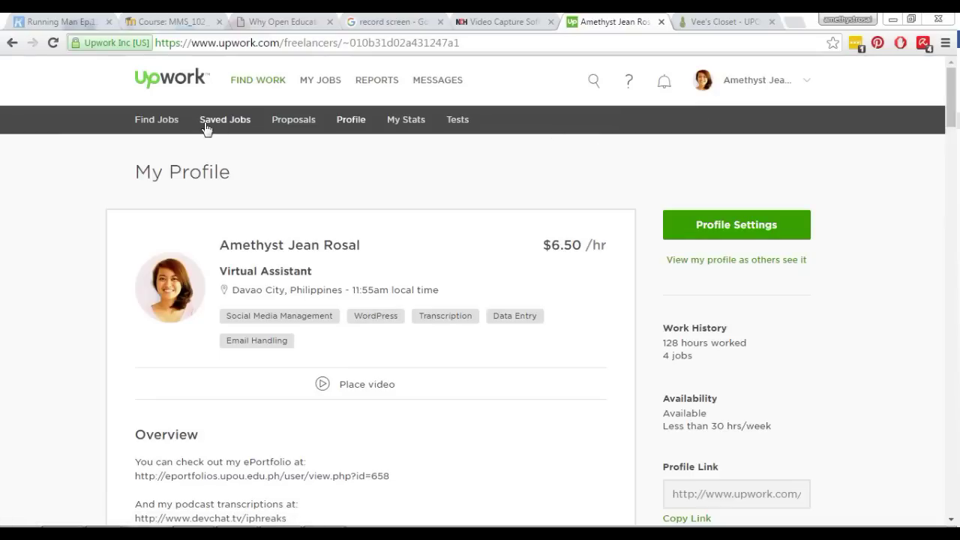
Step: Open the job feed, view the 'no experience' saved search, then the Web Research category
click(159, 119)
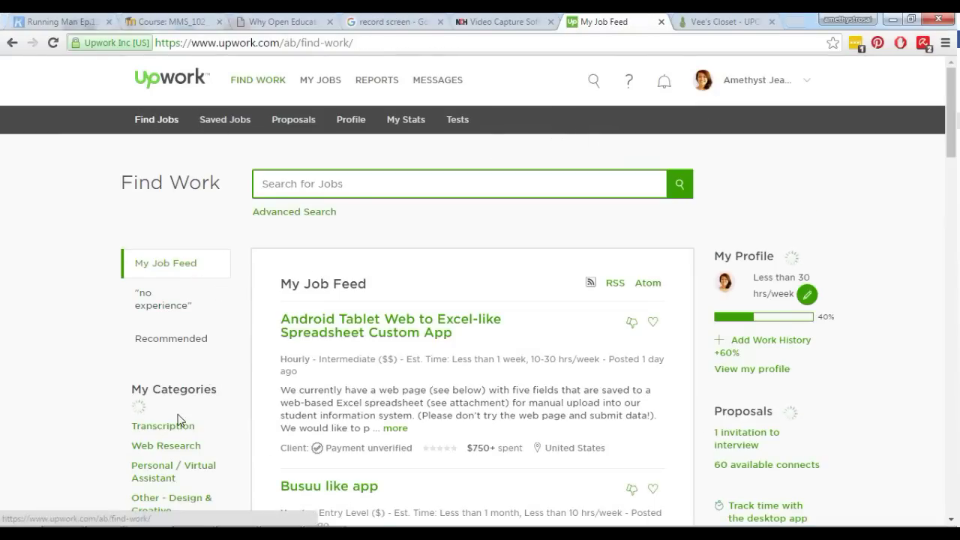
click(154, 301)
scroll(525, 283, down, 5)
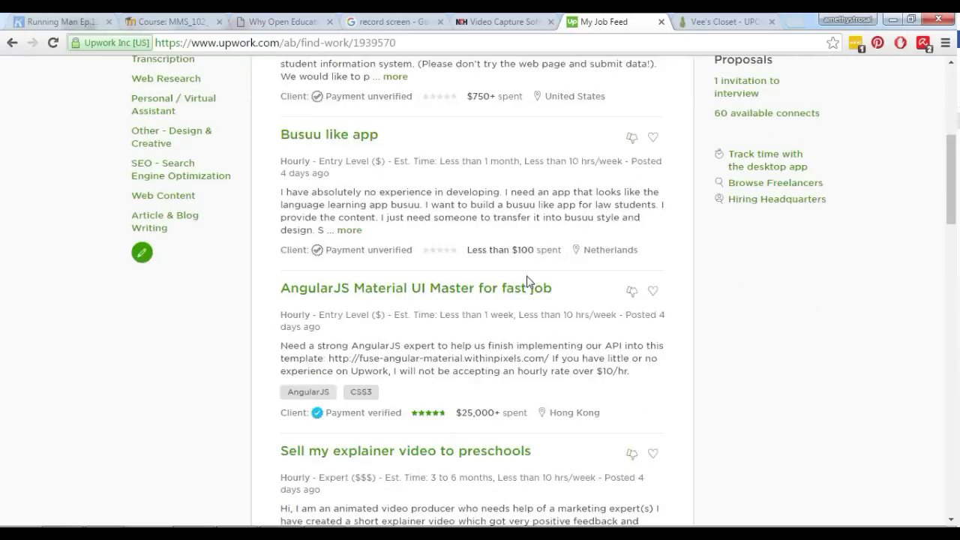
scroll(120, 200, up, 2)
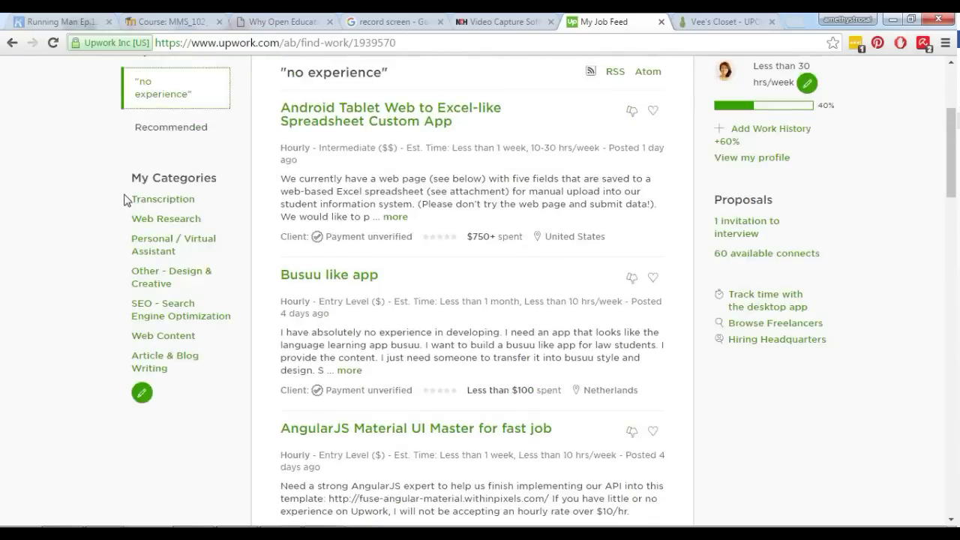
click(179, 222)
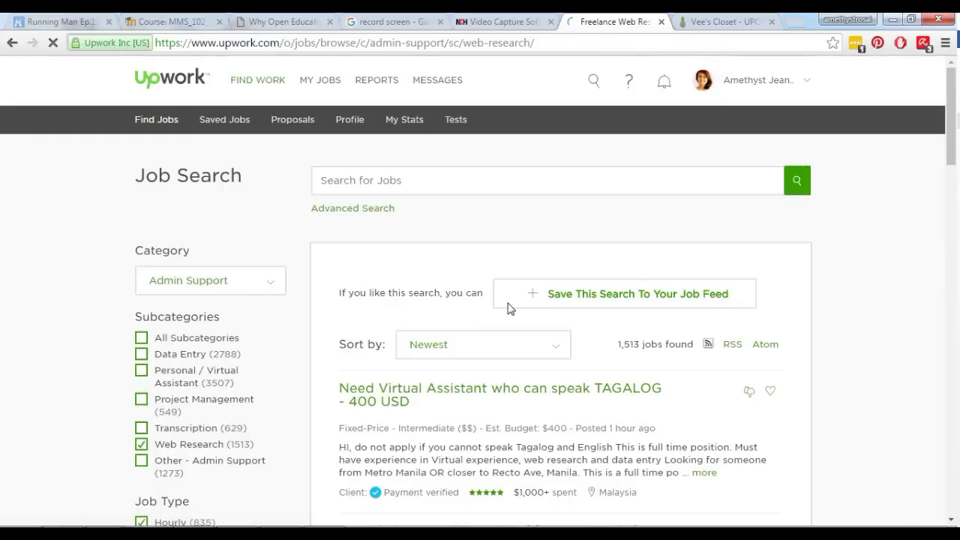
Step: Expand the first Web Research job's description and read through the listings
scroll(773, 326, down, 2)
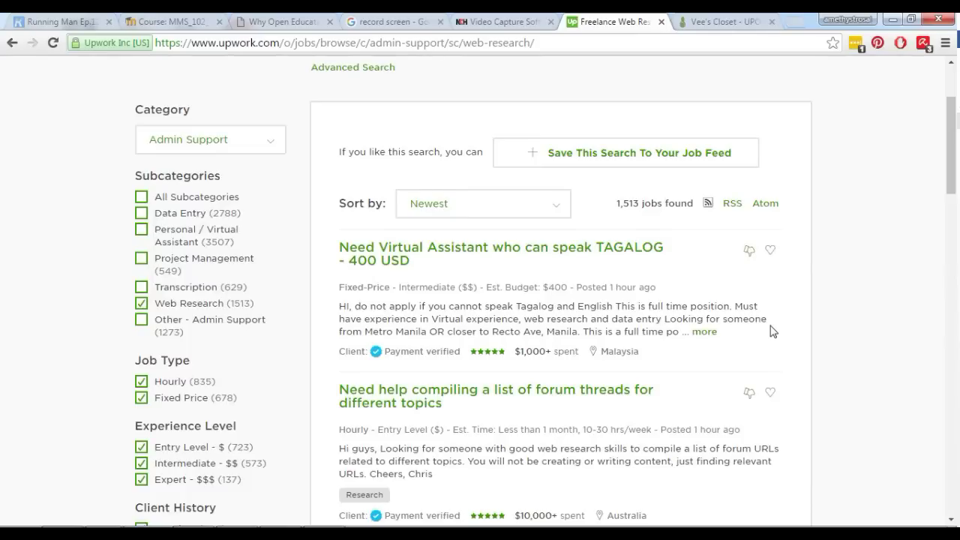
click(770, 330)
scroll(773, 325, down, 4)
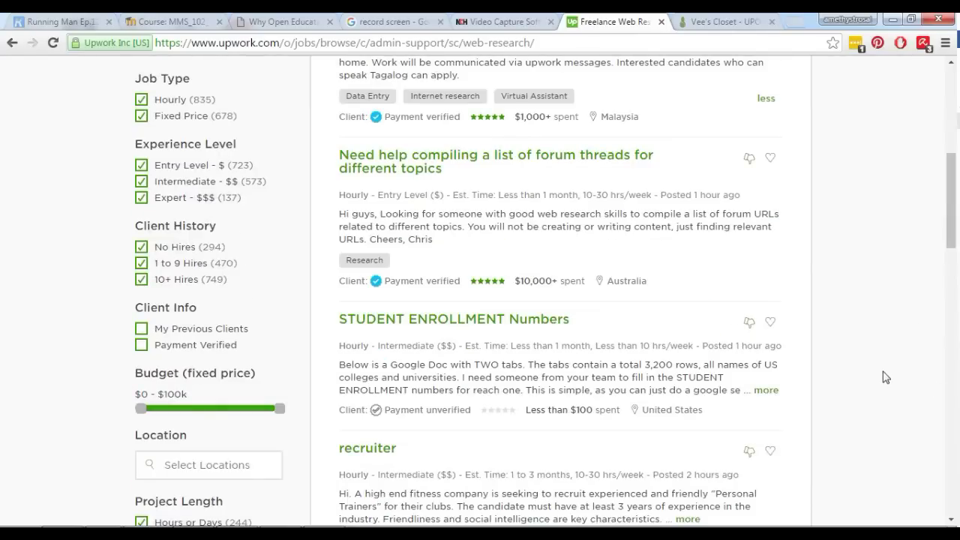
scroll(890, 375, down, 1)
scroll(894, 374, down, 1)
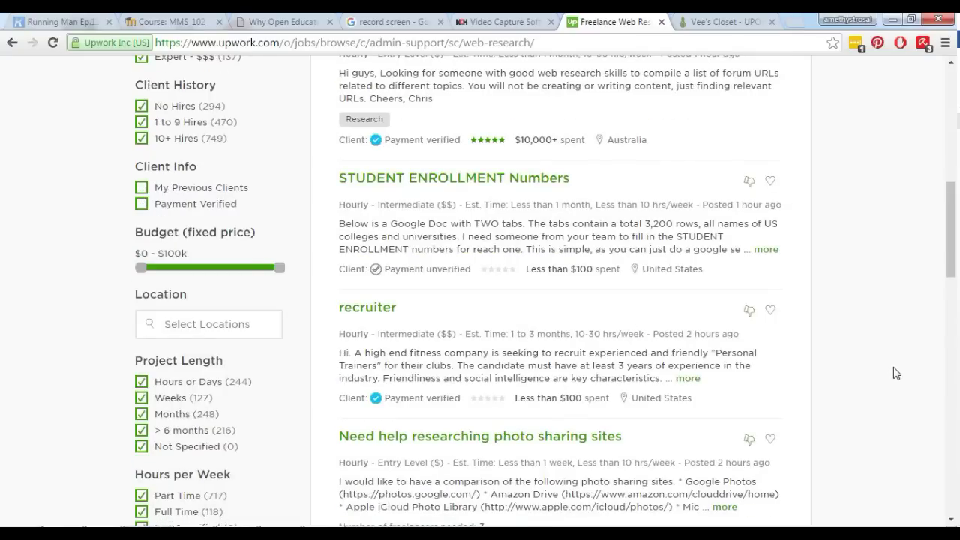
scroll(896, 373, down, 3)
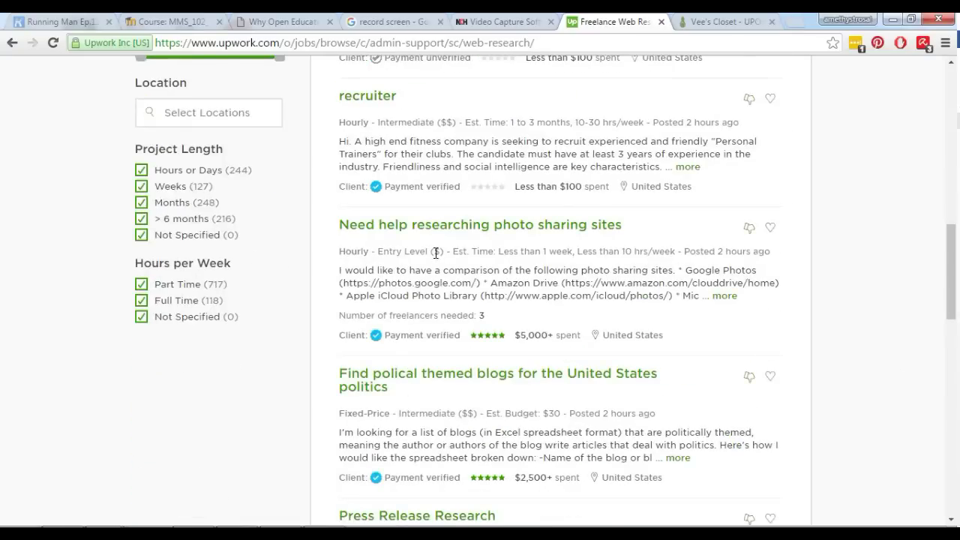
drag(443, 251, 384, 248)
click(410, 278)
scroll(888, 336, up, 4)
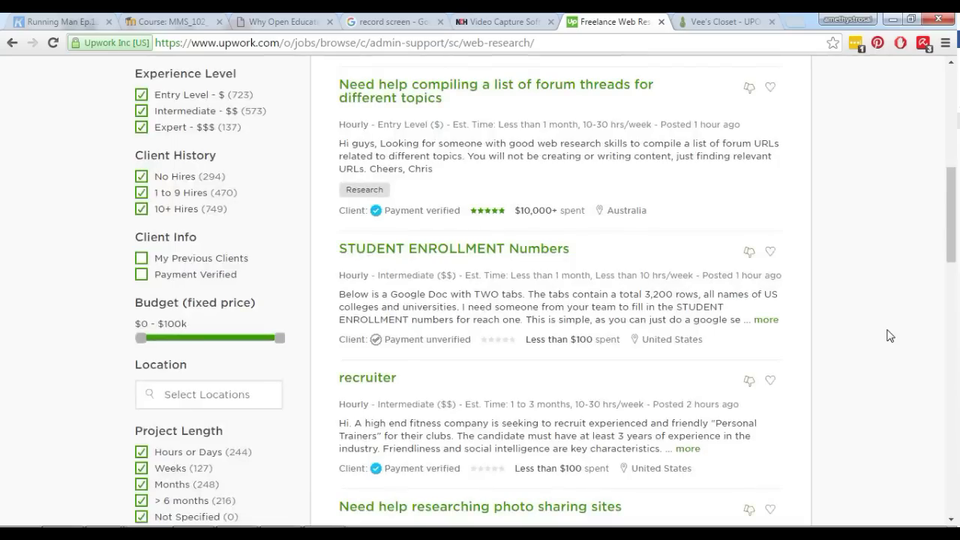